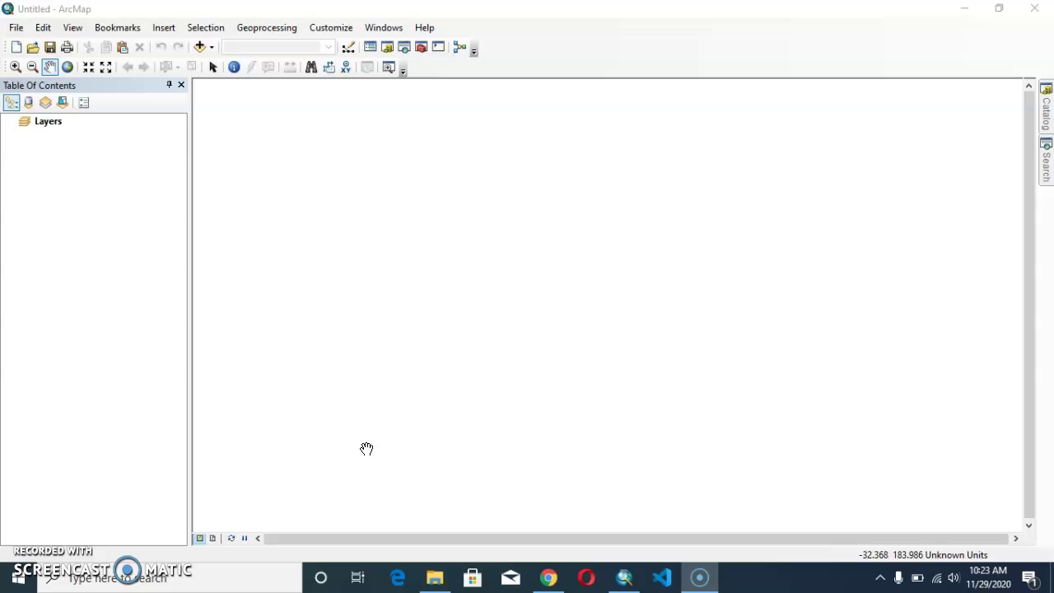
- Pan across the empty map view
mouse_move(395, 404)
left_mouse_down()
mouse_move(672, 126)
mouse_move(656, 167)
left_mouse_up()
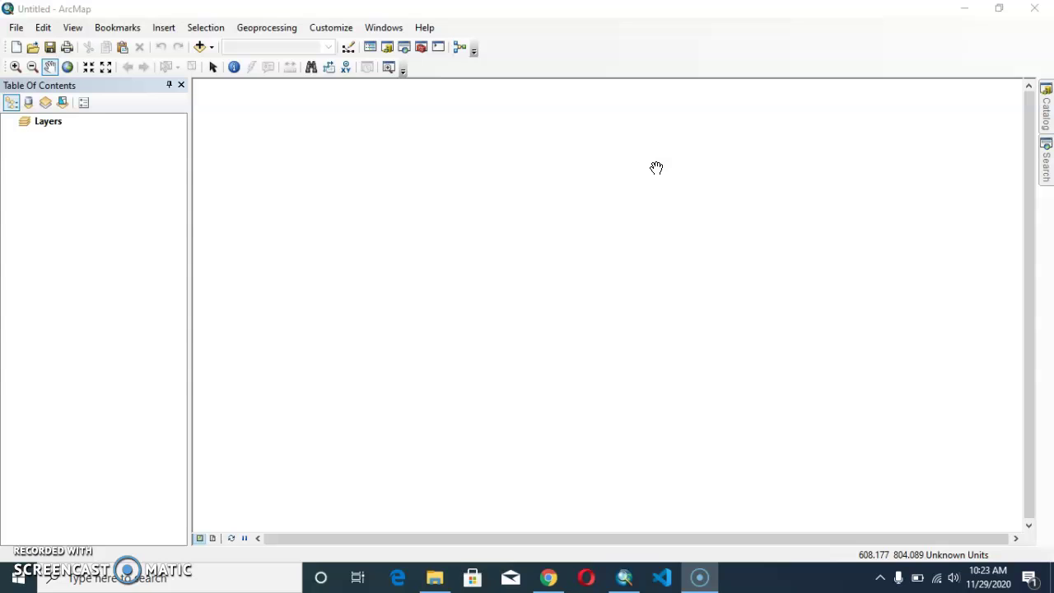
- Add bands B1.tif through B8.tif from the pansharpining folder and frame the scene
left_click(207, 47)
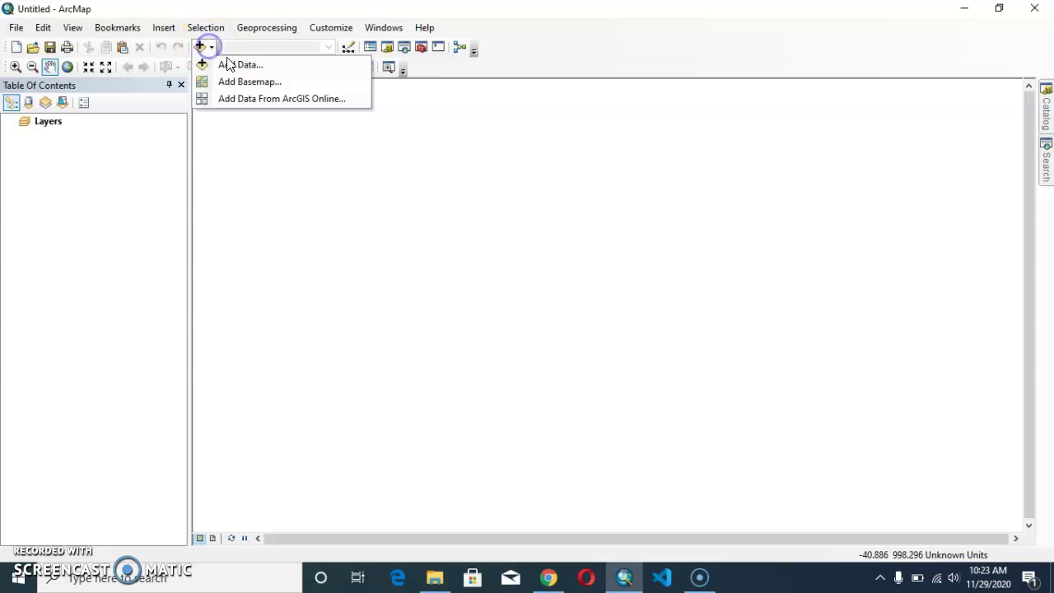
left_click(229, 63)
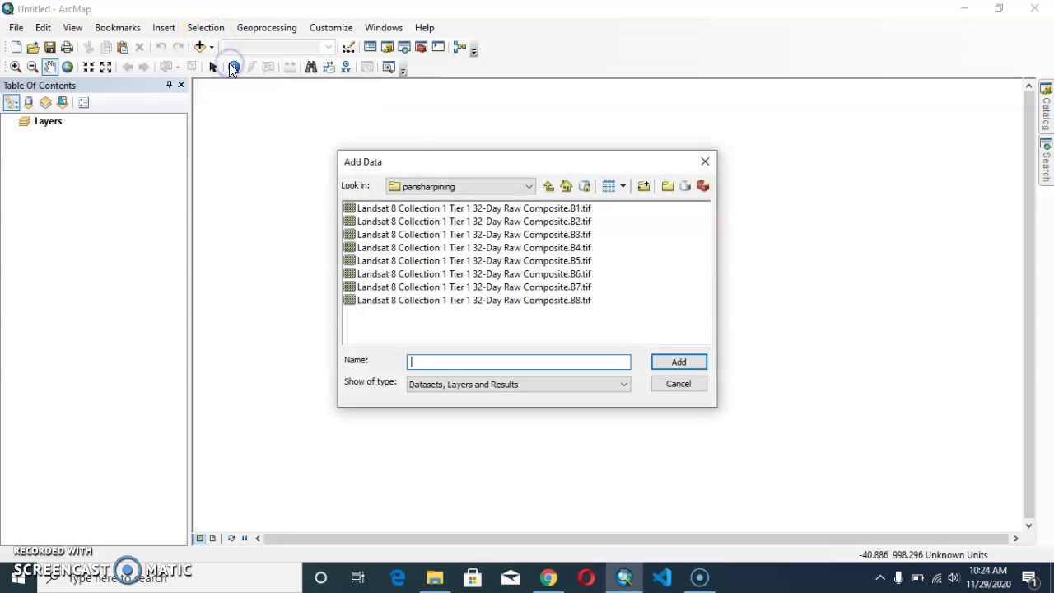
left_click(493, 212)
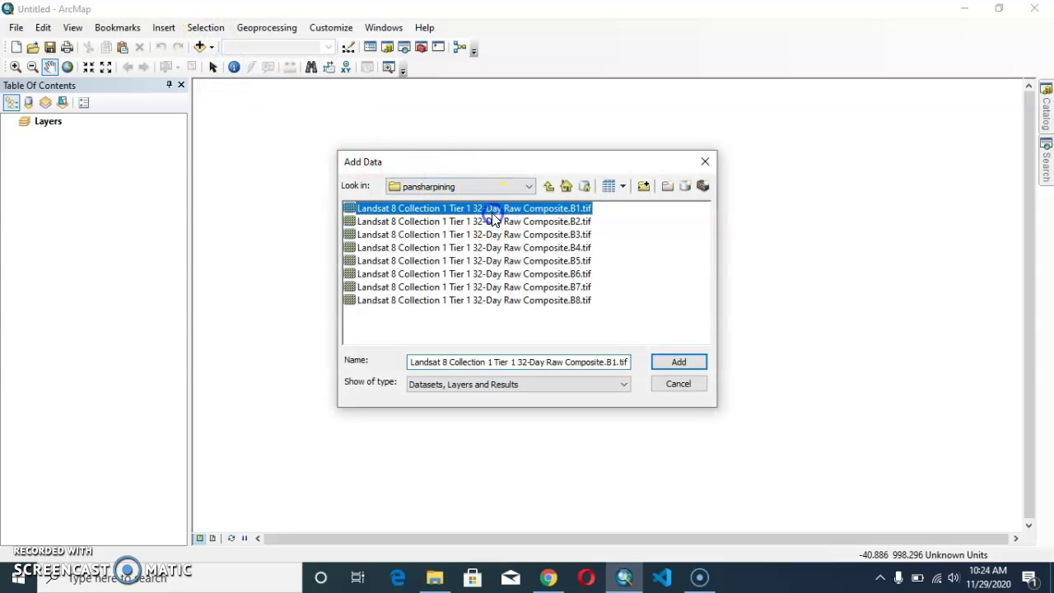
left_click(546, 300, "shift")
left_click(708, 363)
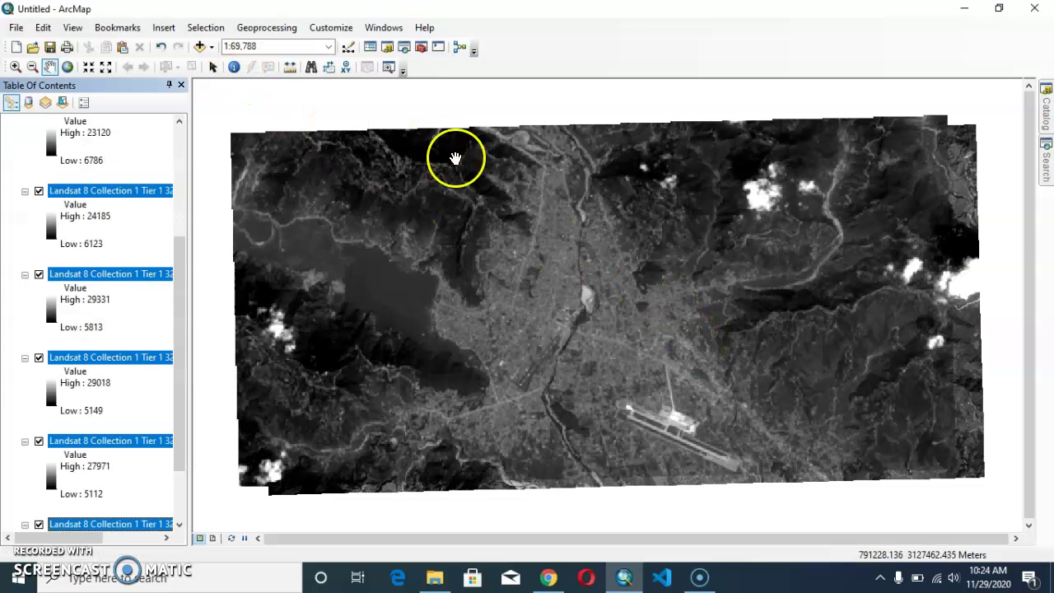
scroll(132, 189, "up", 3)
scroll(104, 146, "up", 2)
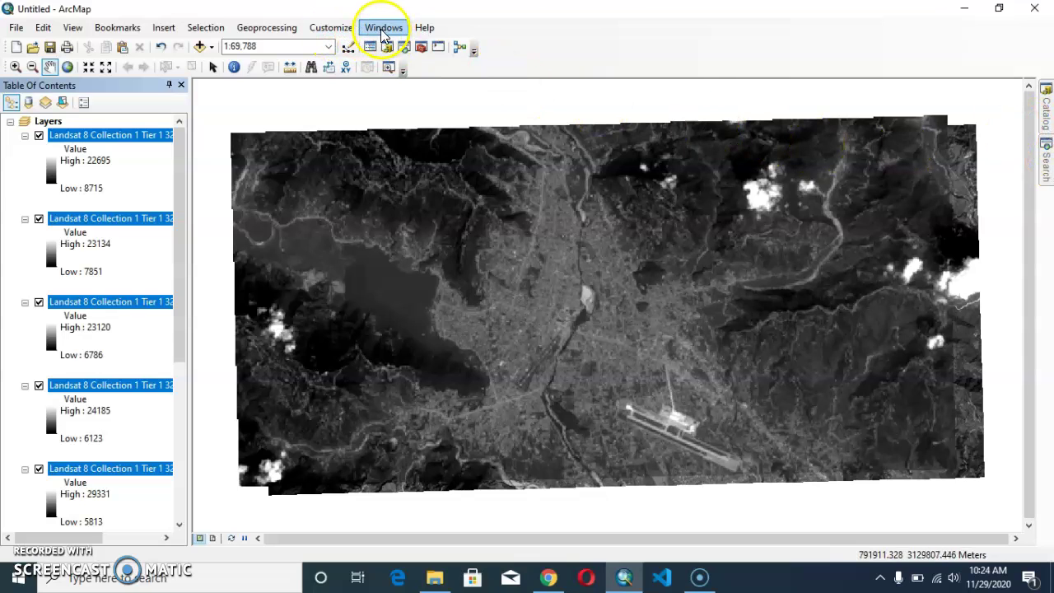
scroll(366, 227, "up", 1)
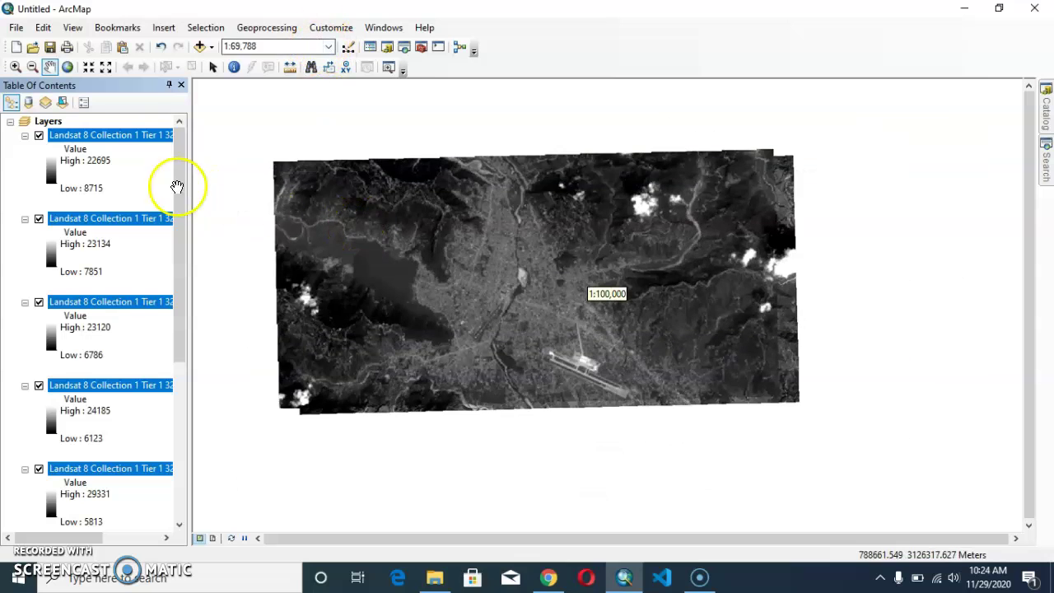
scroll(177, 187, "up", 2)
mouse_move(354, 223)
left_mouse_down()
mouse_move(596, 204)
mouse_move(626, 222)
left_mouse_up()
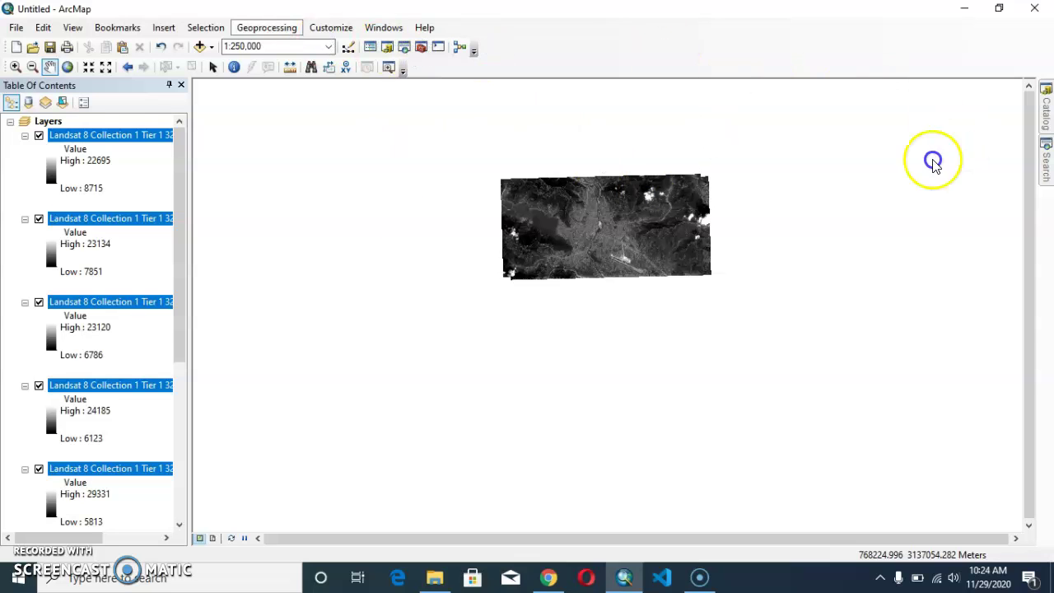
- Expand ArcToolbox to Data Management Tools > Raster > Raster Processing
left_click(421, 47)
scroll(964, 184, "up", 4)
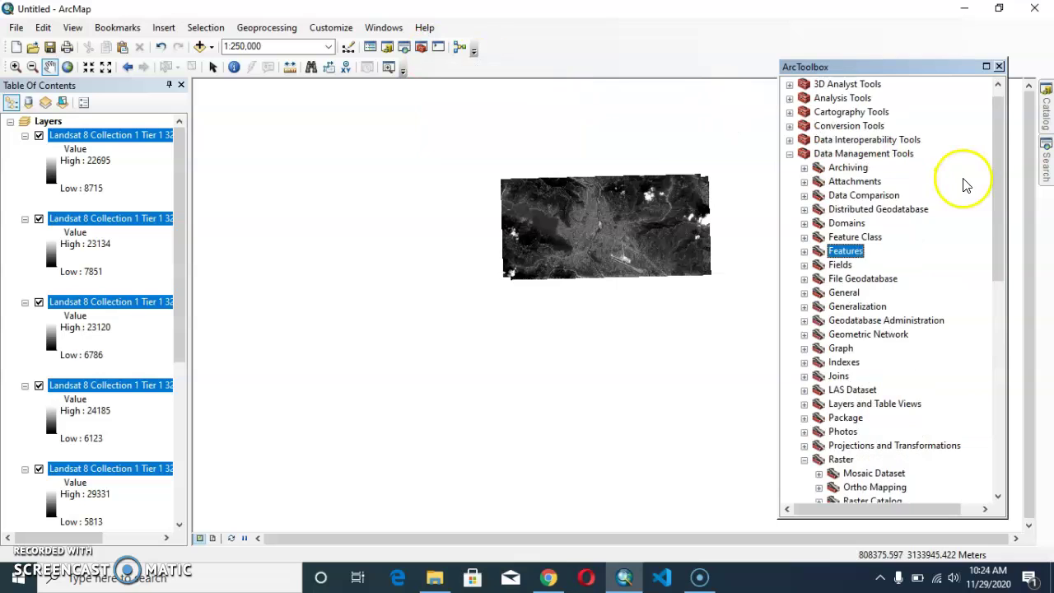
scroll(905, 206, "up", 1)
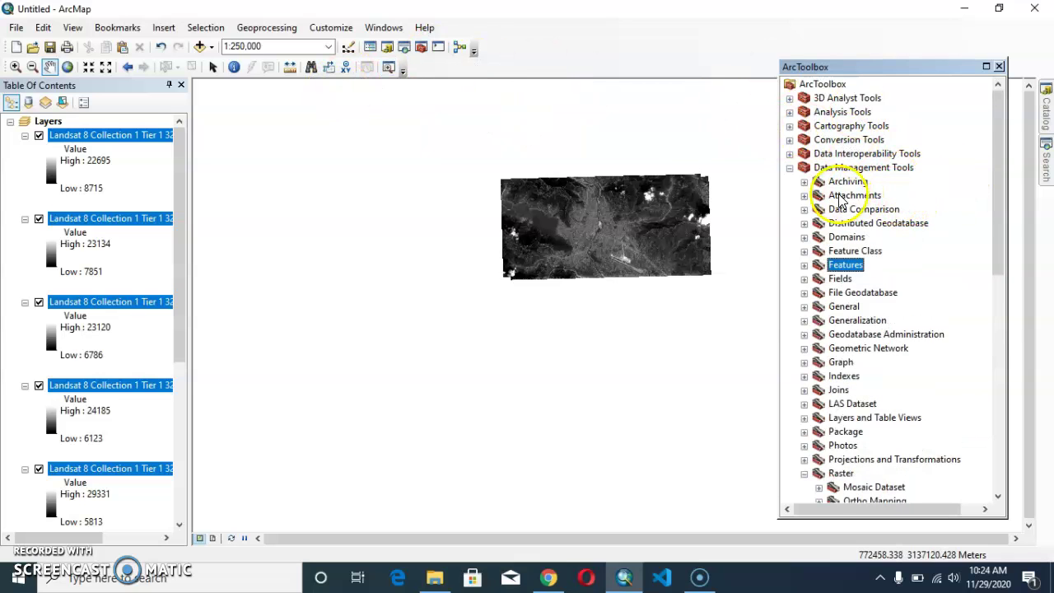
left_click(789, 169)
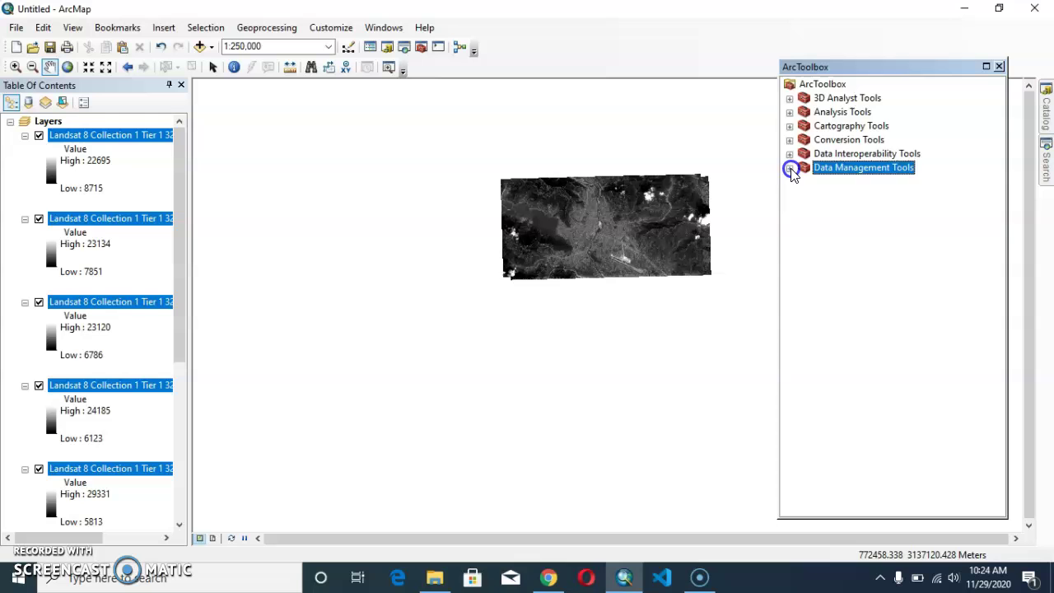
left_click(790, 168)
scroll(803, 170, "down", 2)
scroll(839, 262, "down", 1)
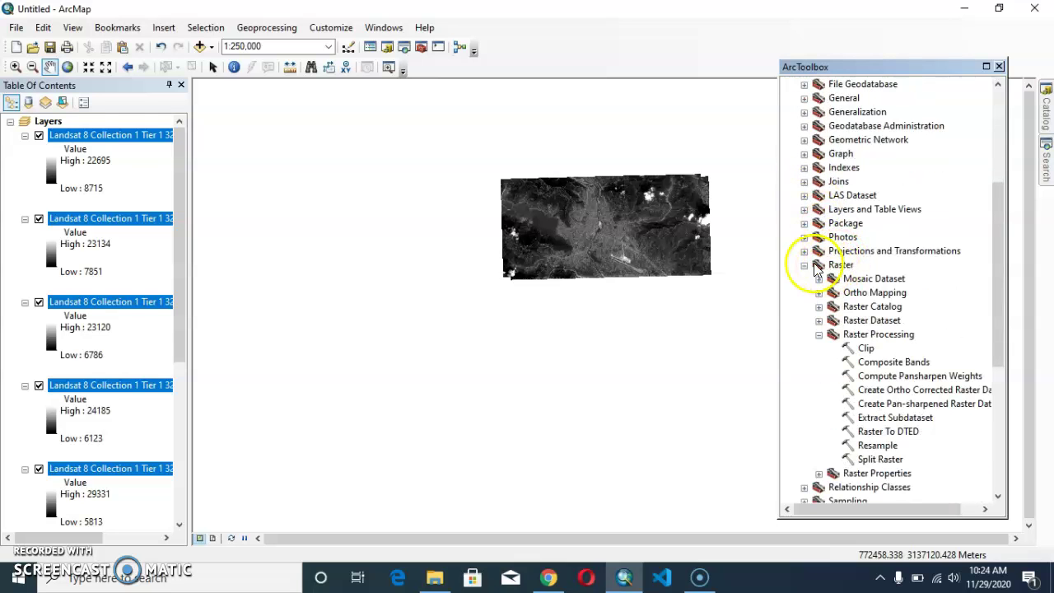
left_click(803, 266)
scroll(809, 266, "down", 1)
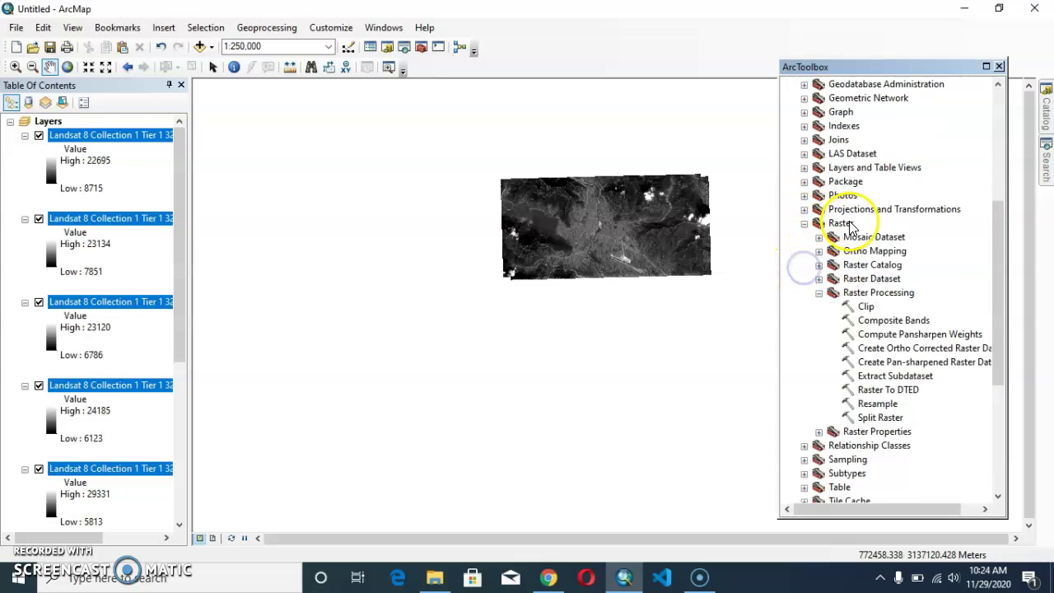
left_click(819, 294)
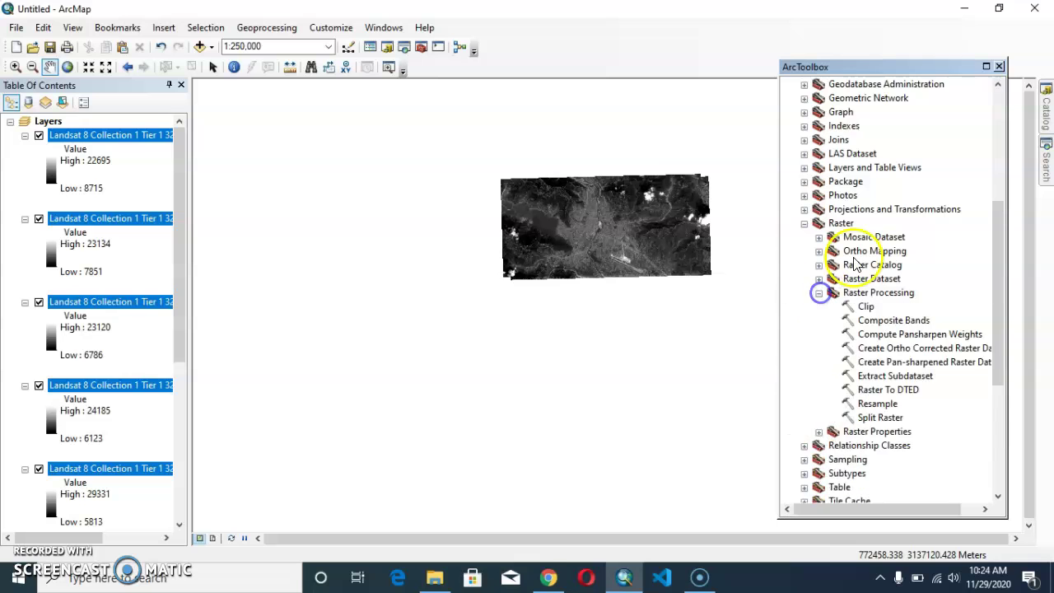
scroll(819, 294, "down", 1)
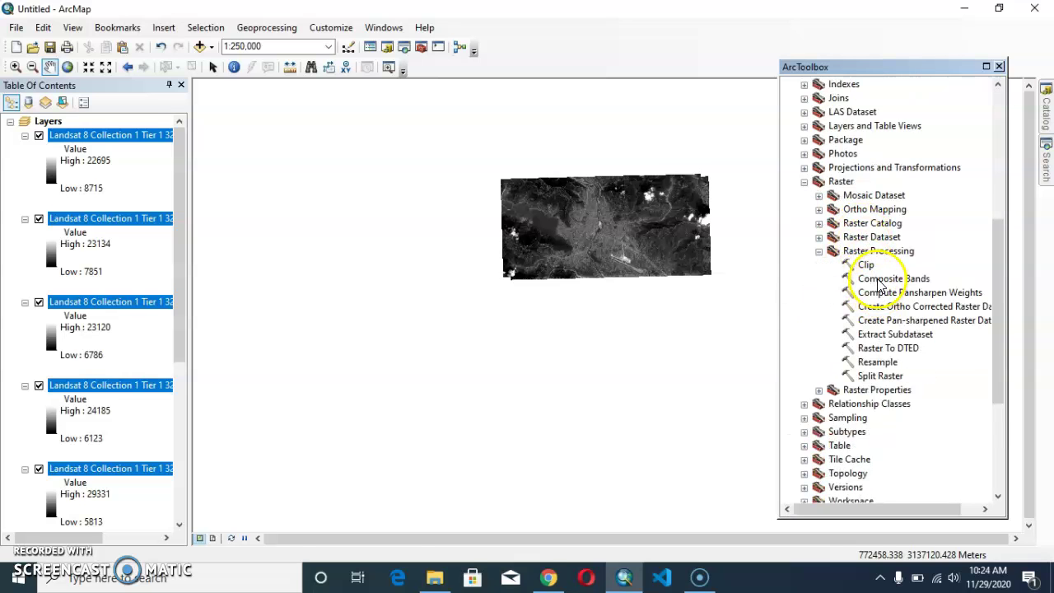
- Start Composite Bands with bands B1 through B5 as input rasters
double_click(866, 278)
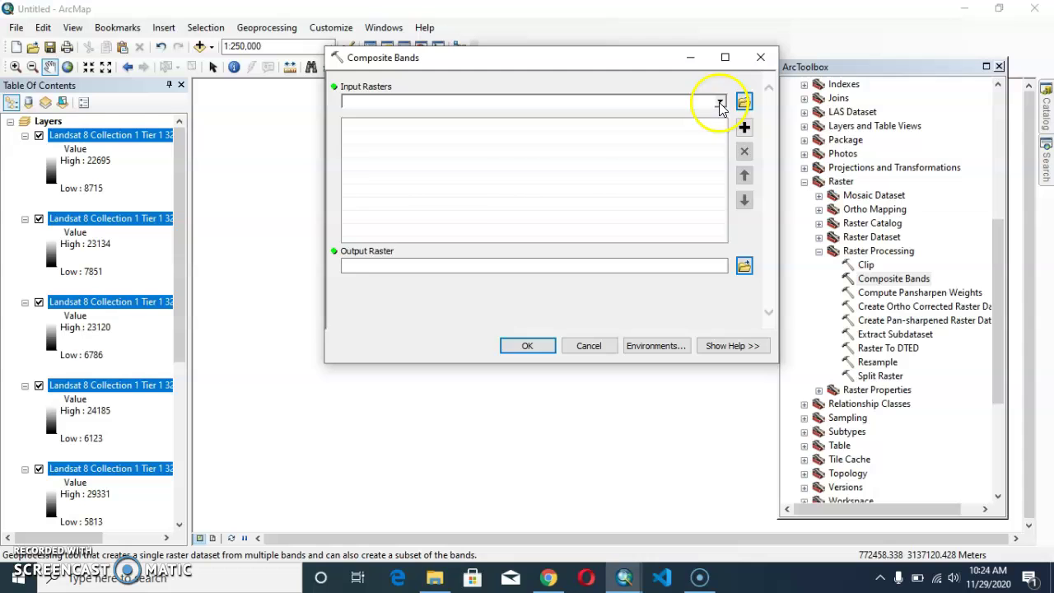
left_click(720, 106)
left_click(532, 111)
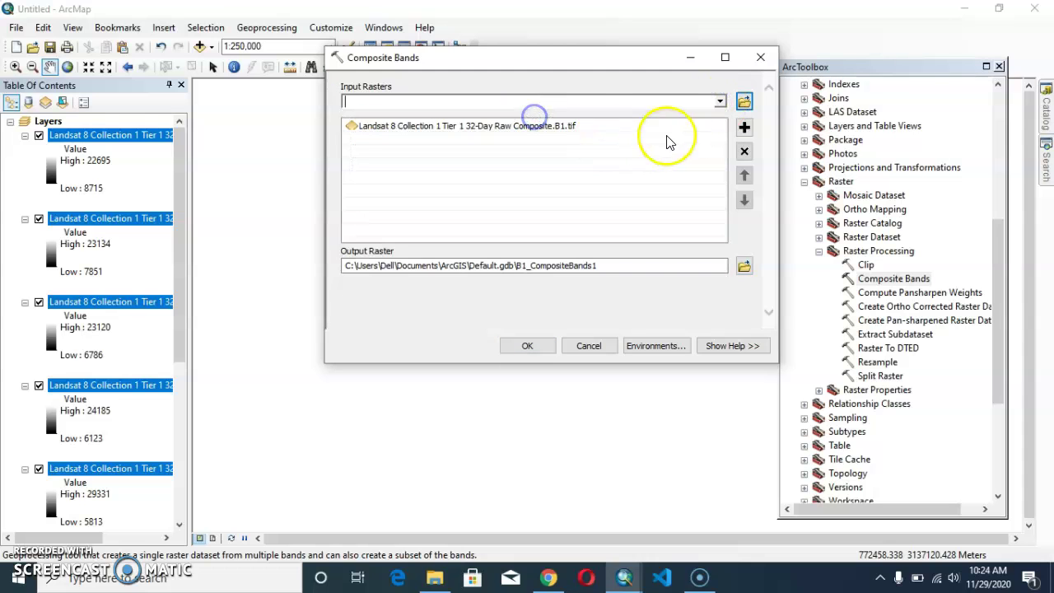
left_click(719, 106)
left_click(599, 136)
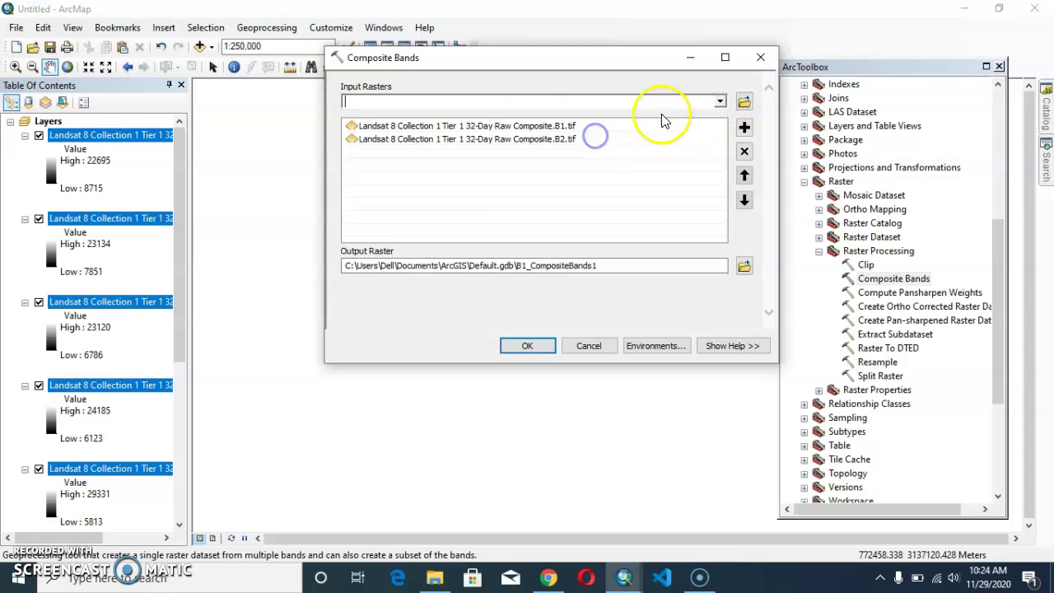
left_click(721, 103)
left_click(624, 144)
left_click(719, 103)
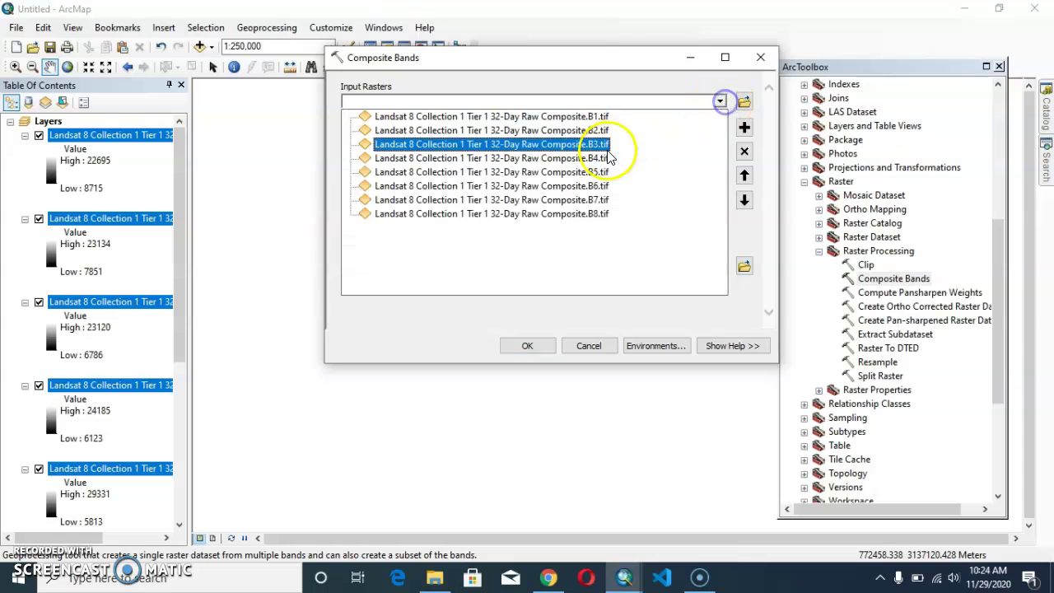
left_click(607, 157)
left_click(720, 101)
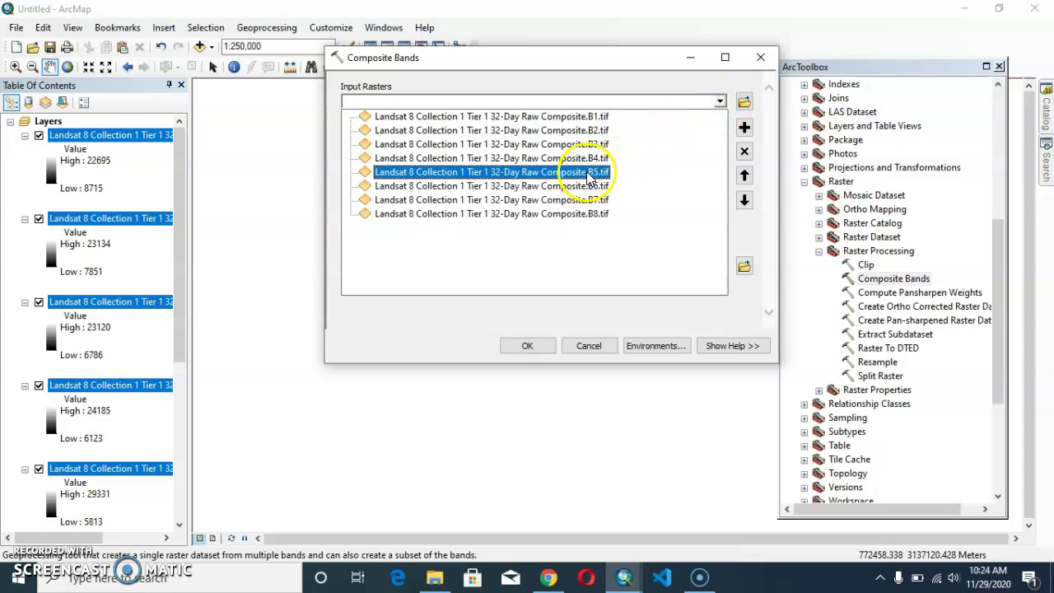
left_click(588, 173)
- Add bands B6, B7 and B8 to the Composite Bands inputs
left_click(720, 103)
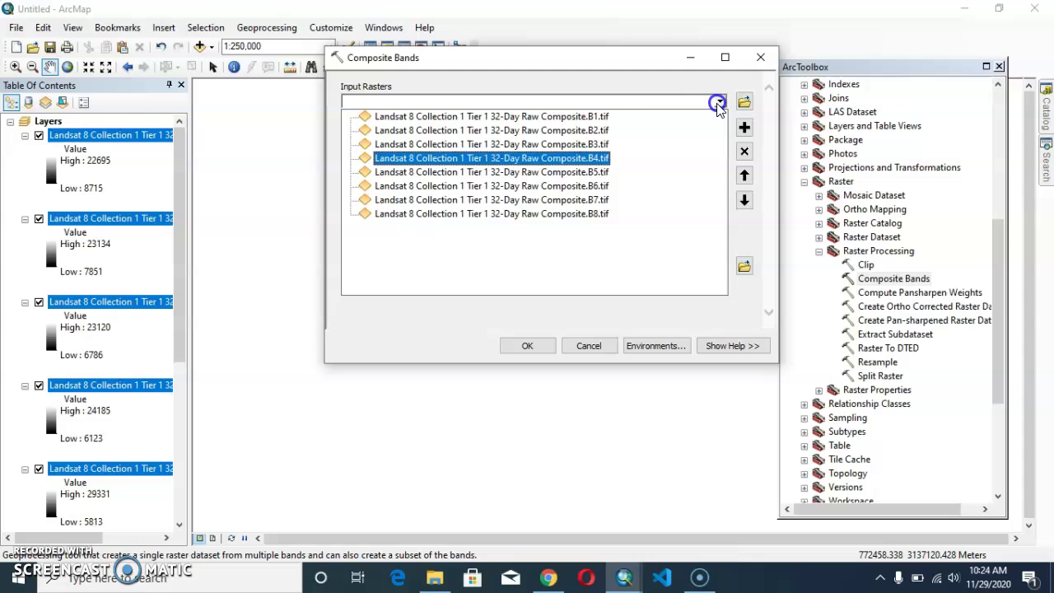
left_click(583, 172)
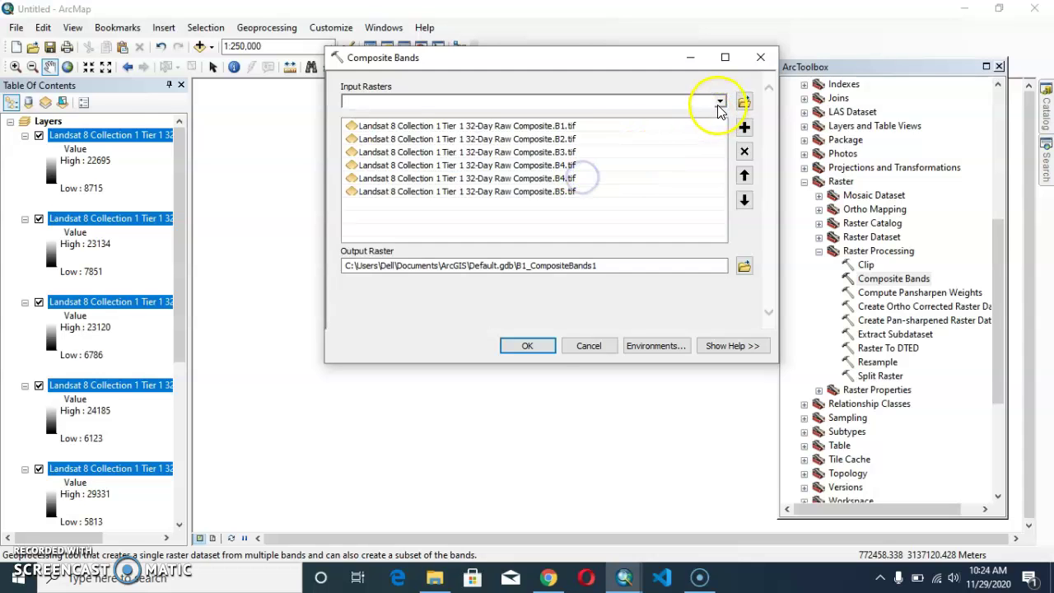
left_click(719, 101)
left_click(587, 184)
left_click(720, 100)
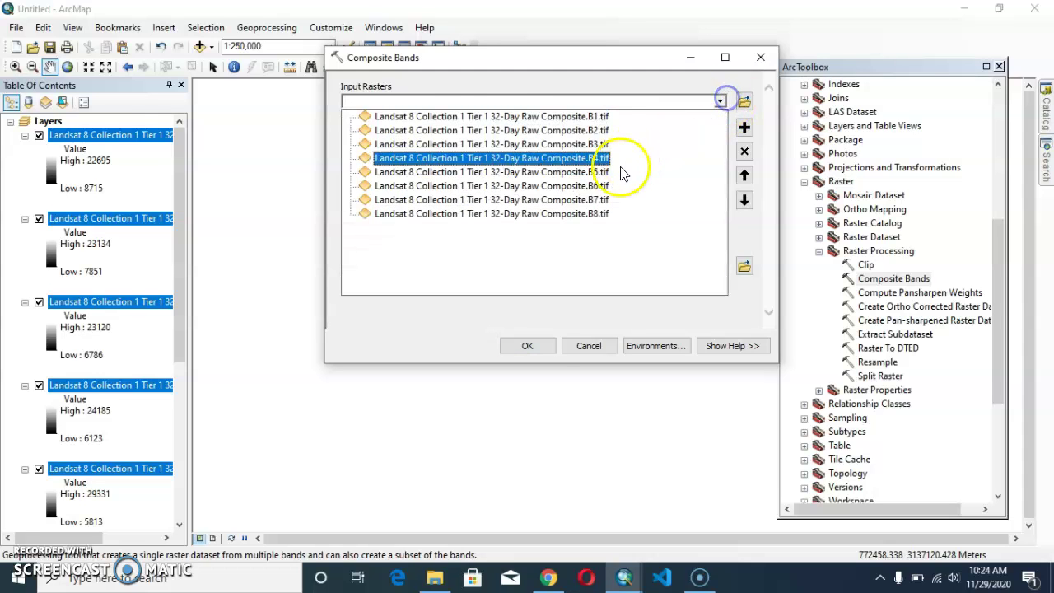
left_click(582, 200)
left_click(719, 102)
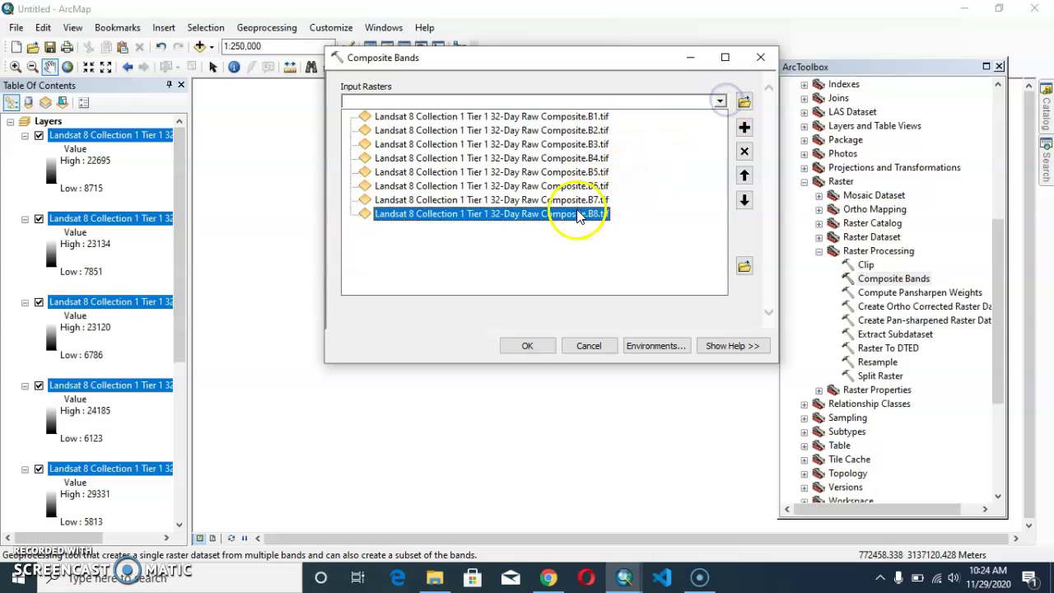
left_click(579, 214)
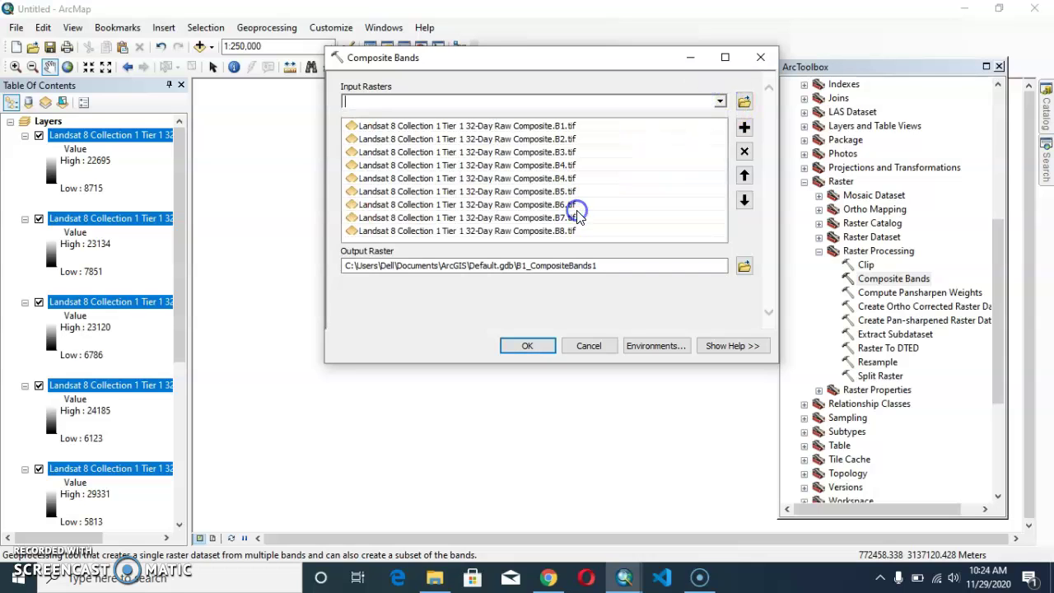
- Remove the duplicate B4 input and choose the output raster location
left_click(572, 167)
left_click(744, 153)
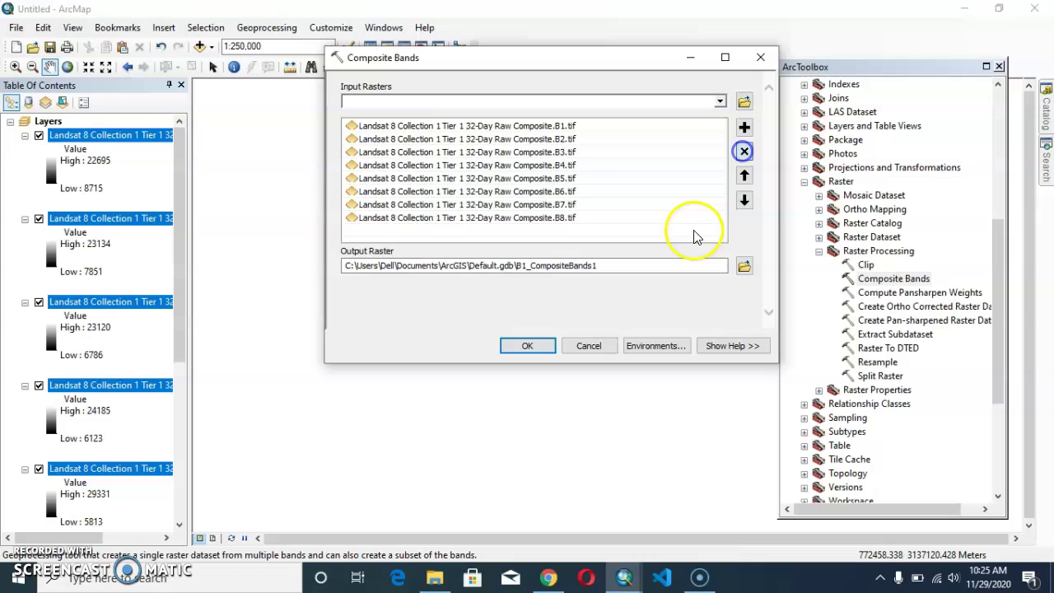
left_click(743, 266)
type("composite")
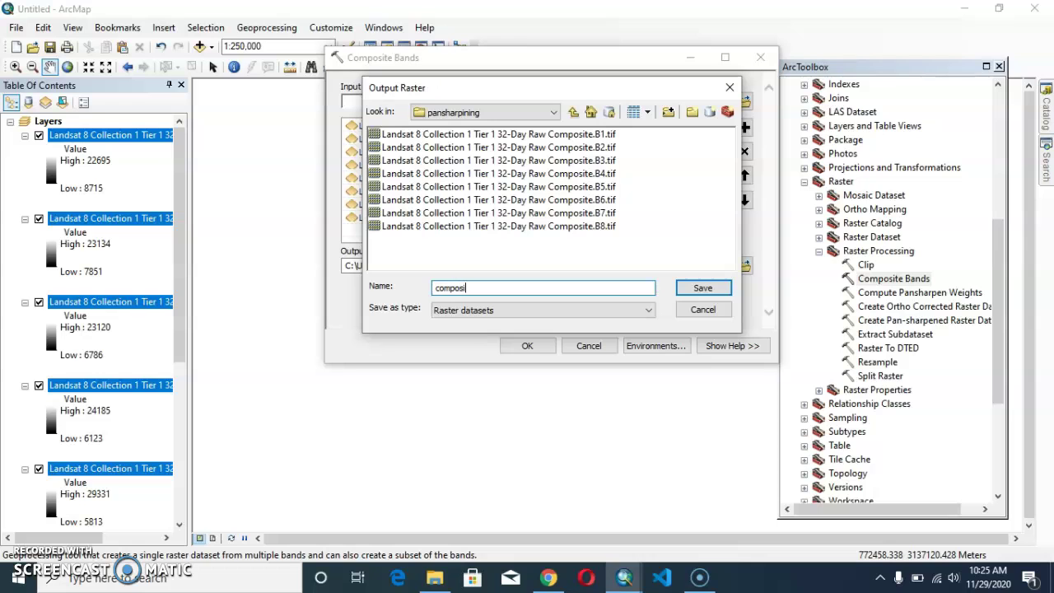
- Save the output as 'composite' and run Composite Bands to add the RGB layer
left_click(680, 287)
left_click(524, 347)
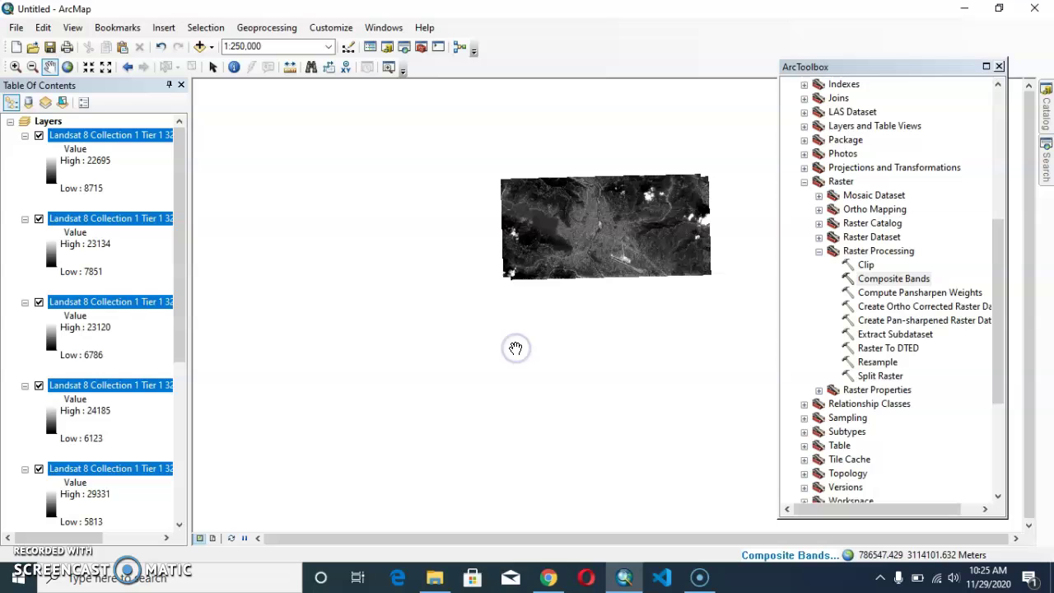
left_click(540, 304)
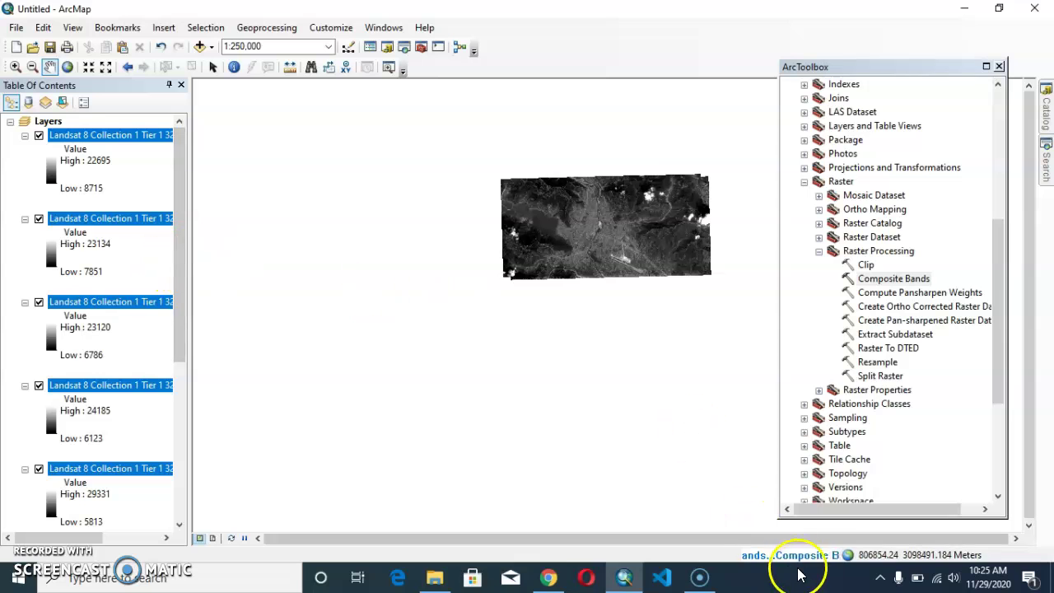
left_click(102, 138)
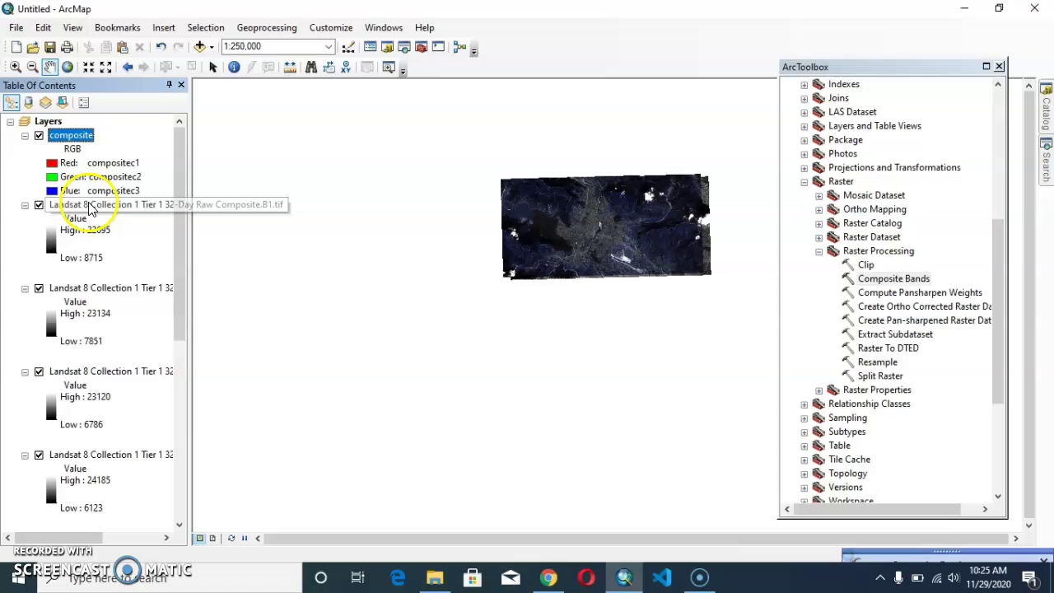
right_click(92, 206)
right_click(79, 140)
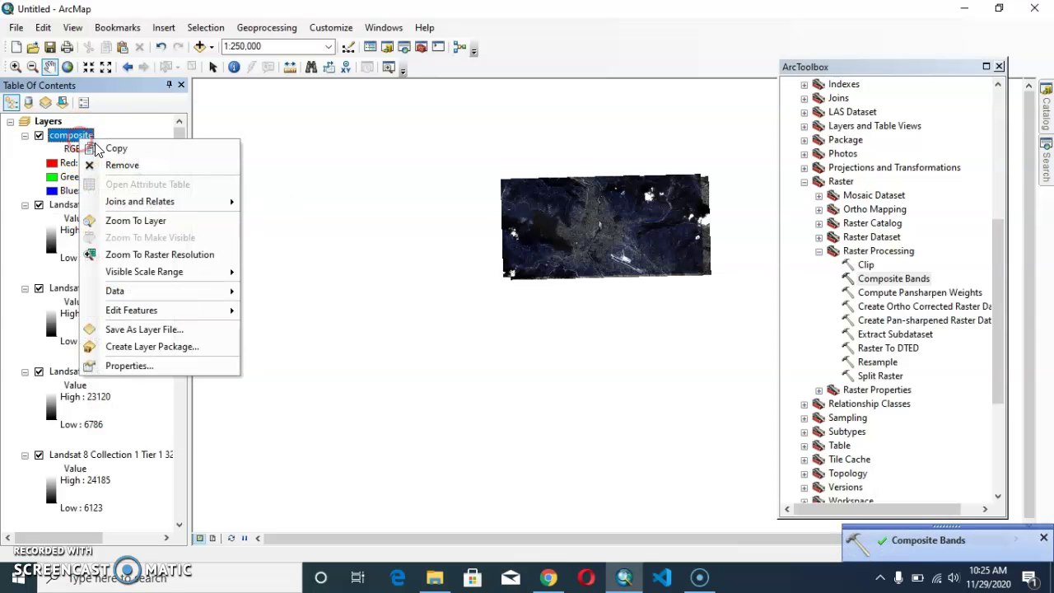
left_click(141, 365)
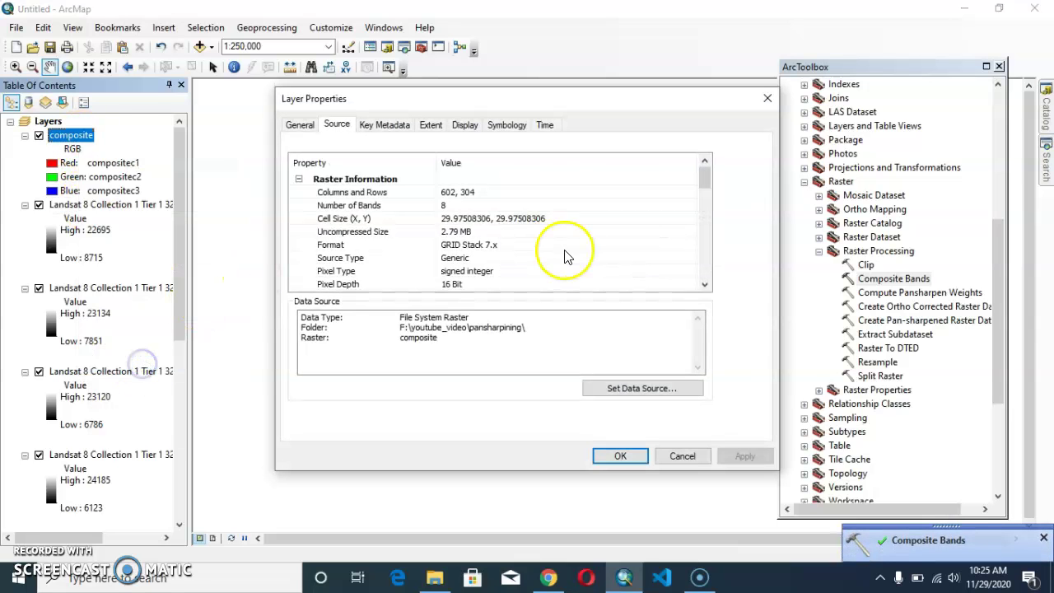
left_click(445, 223)
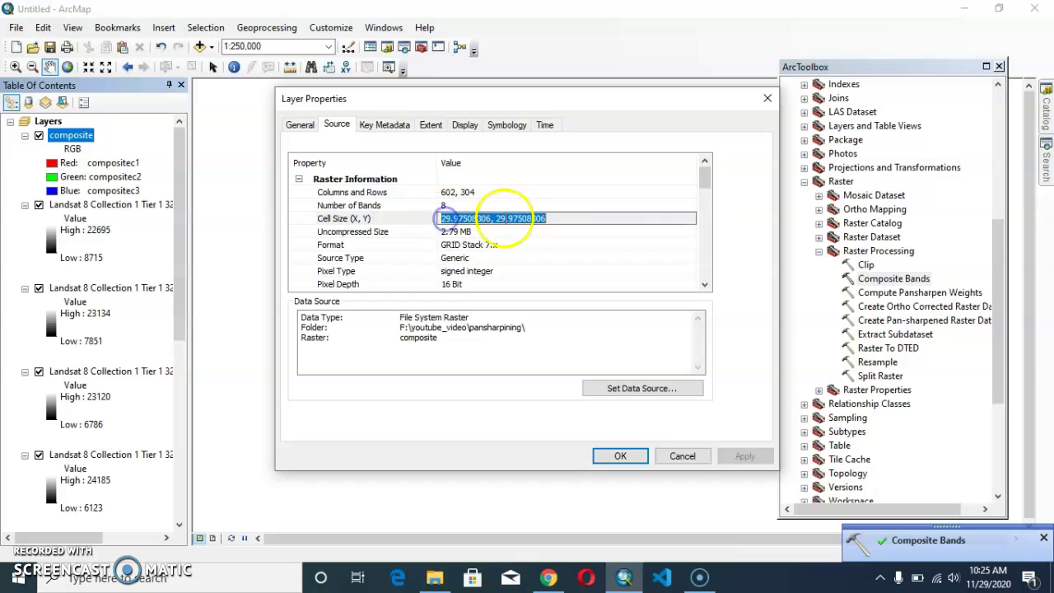
left_click(767, 98)
scroll(156, 270, "down", 1)
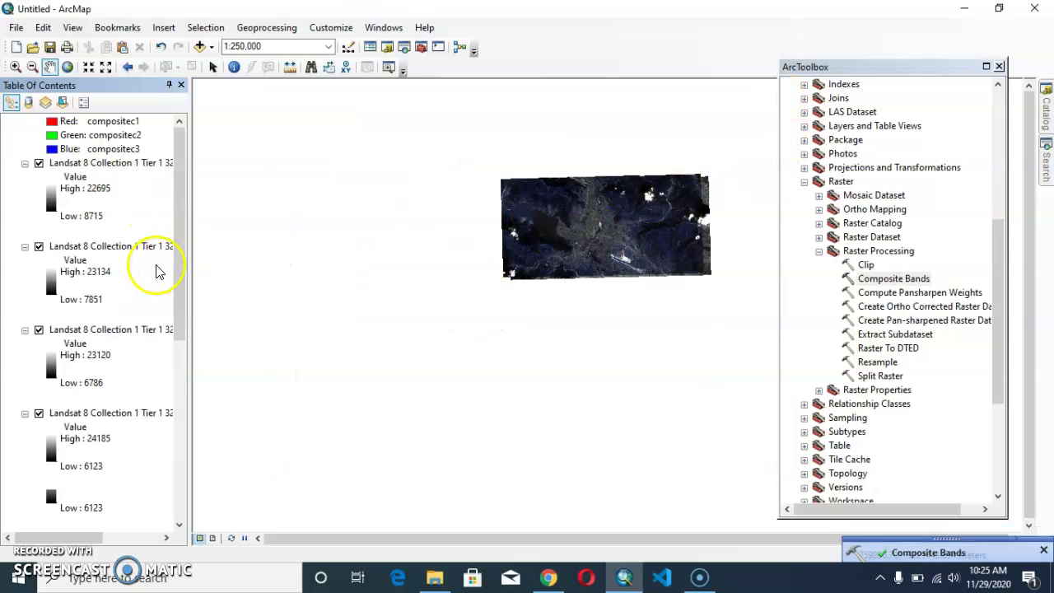
scroll(144, 304, "down", 7)
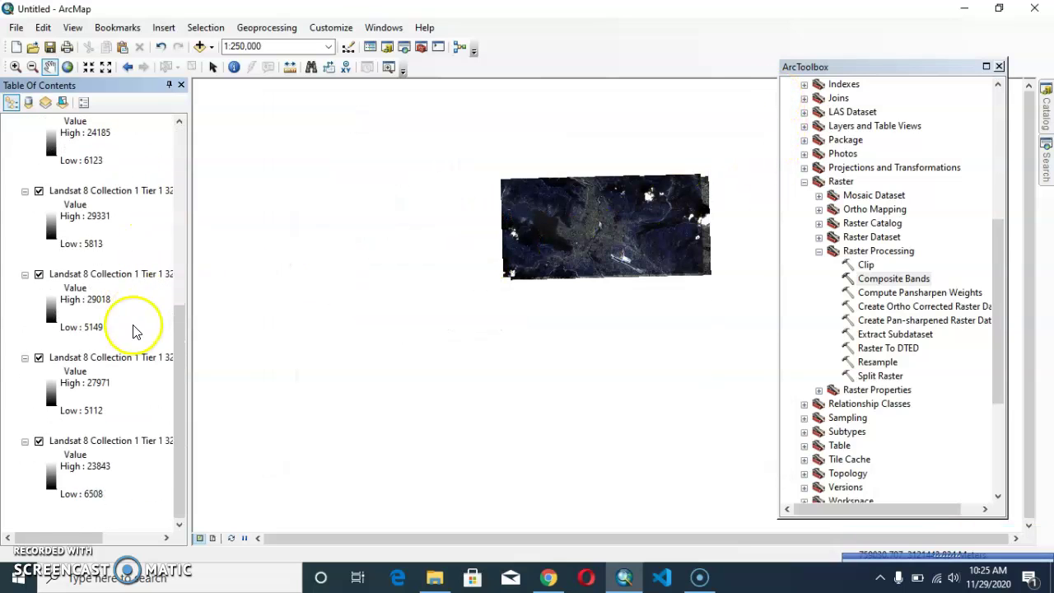
right_click(132, 451)
left_click(165, 435)
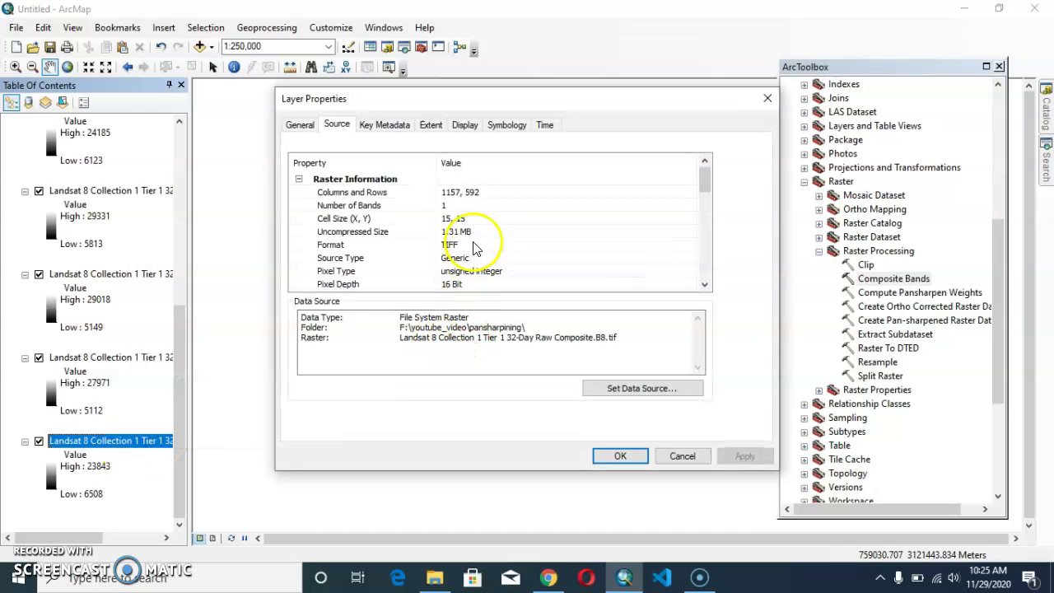
left_click(471, 220)
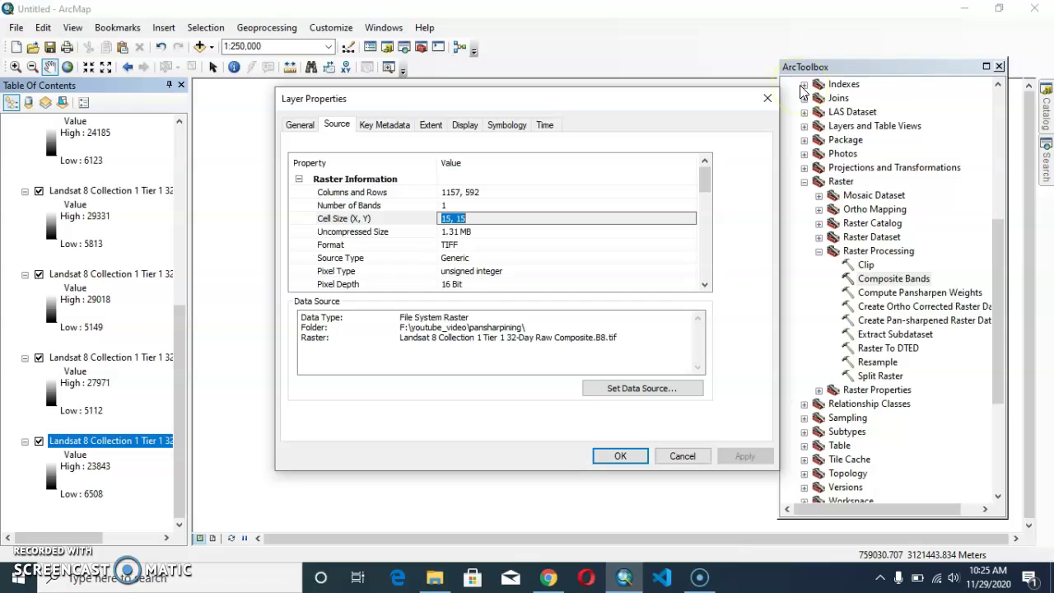
left_click(767, 100)
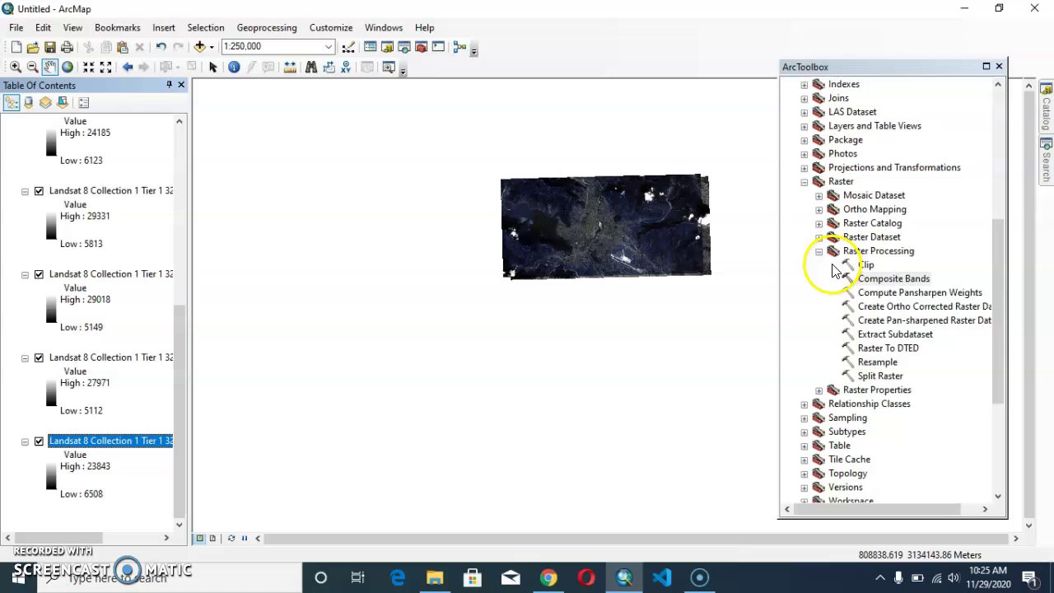
- Create Pan-sharpened Raster Dataset: input composite, red band 4, green 3, blue 2
left_click(900, 323)
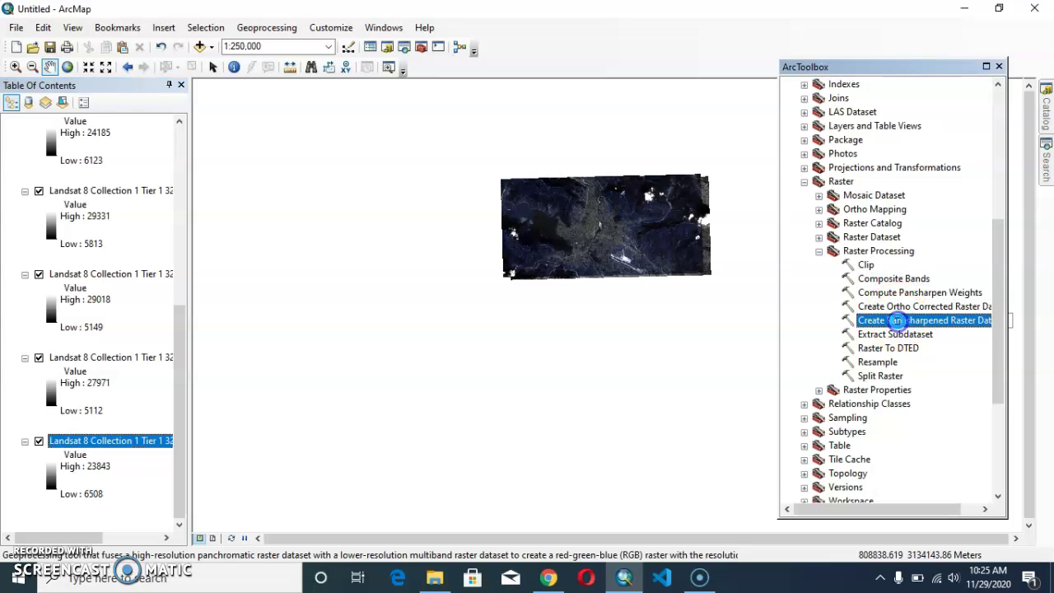
double_click(897, 321)
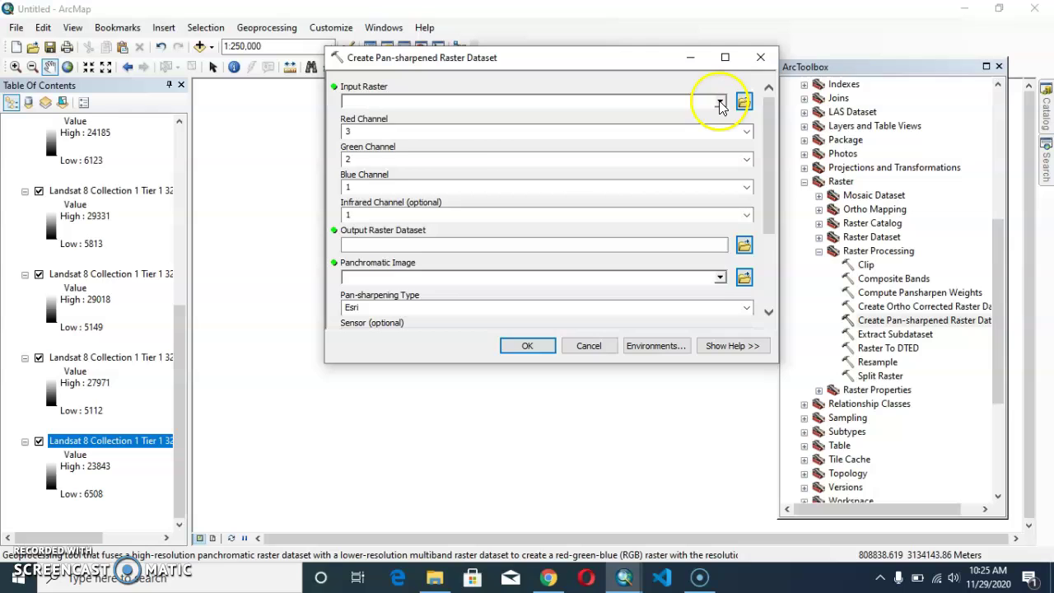
left_click(720, 105)
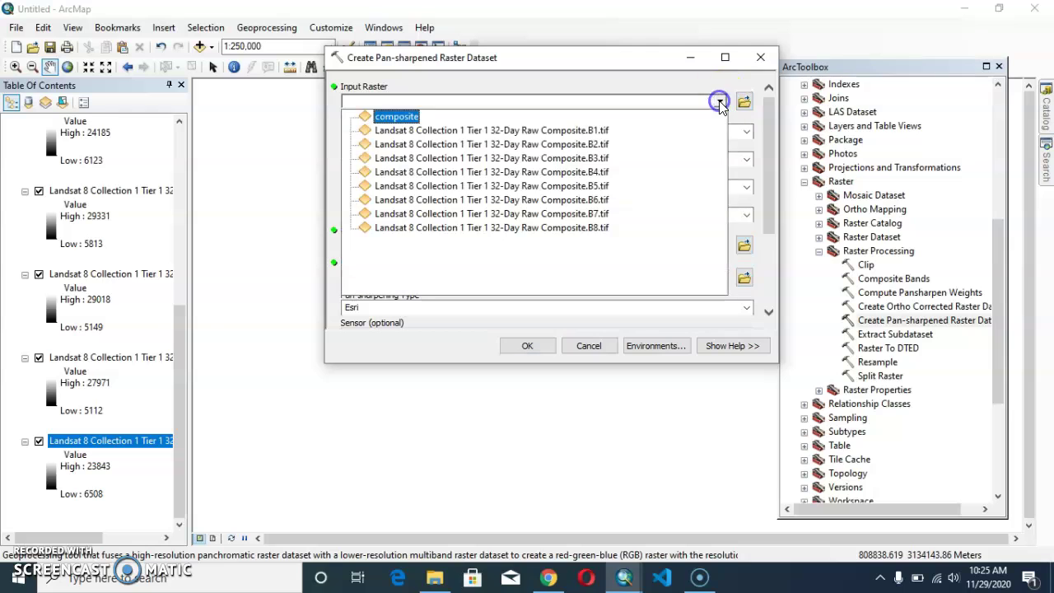
left_click(398, 116)
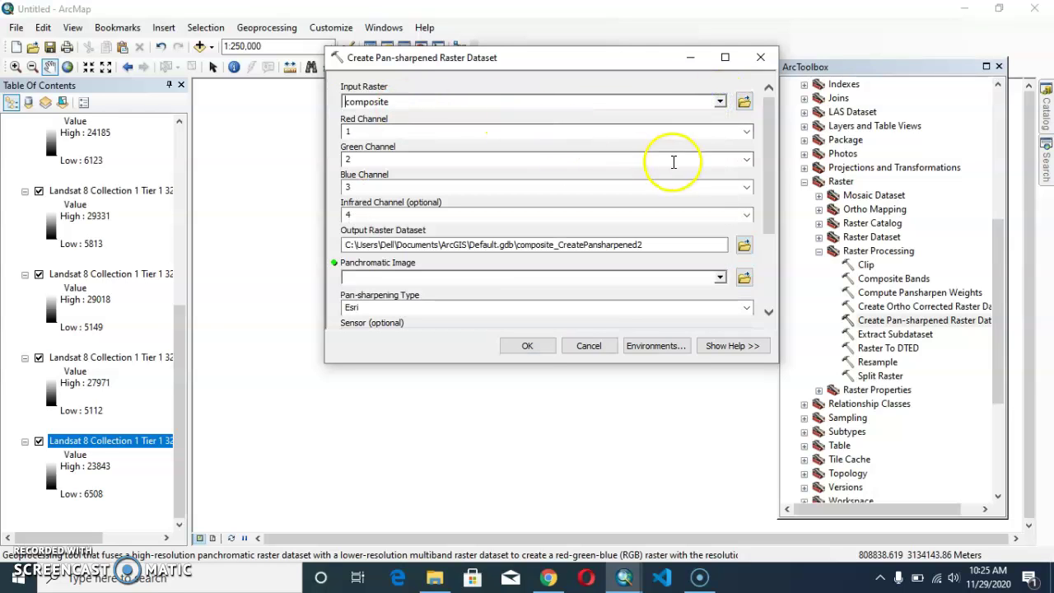
left_click(744, 133)
left_click(349, 176)
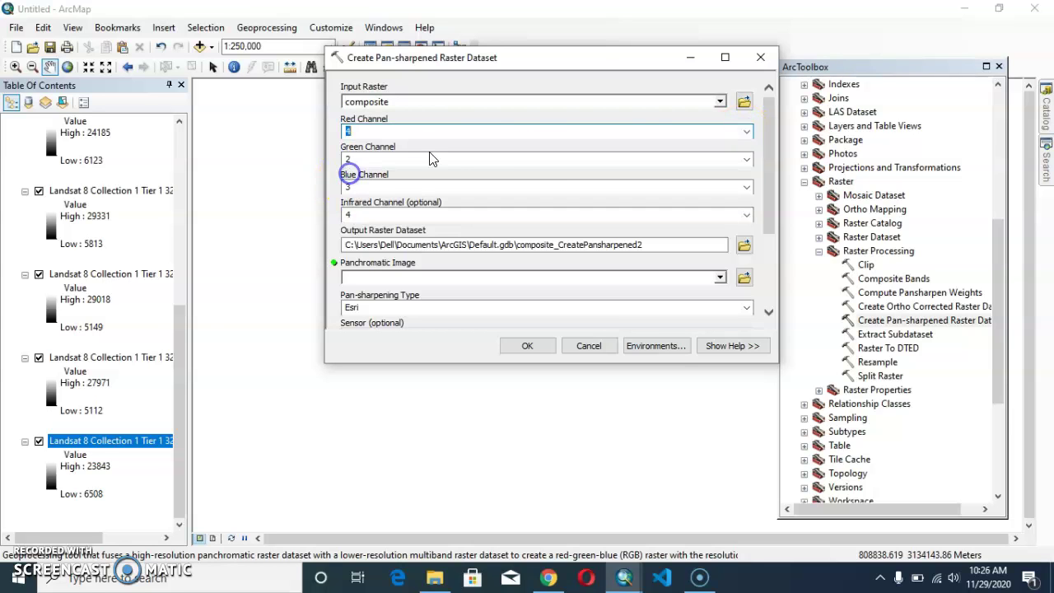
left_click(746, 159)
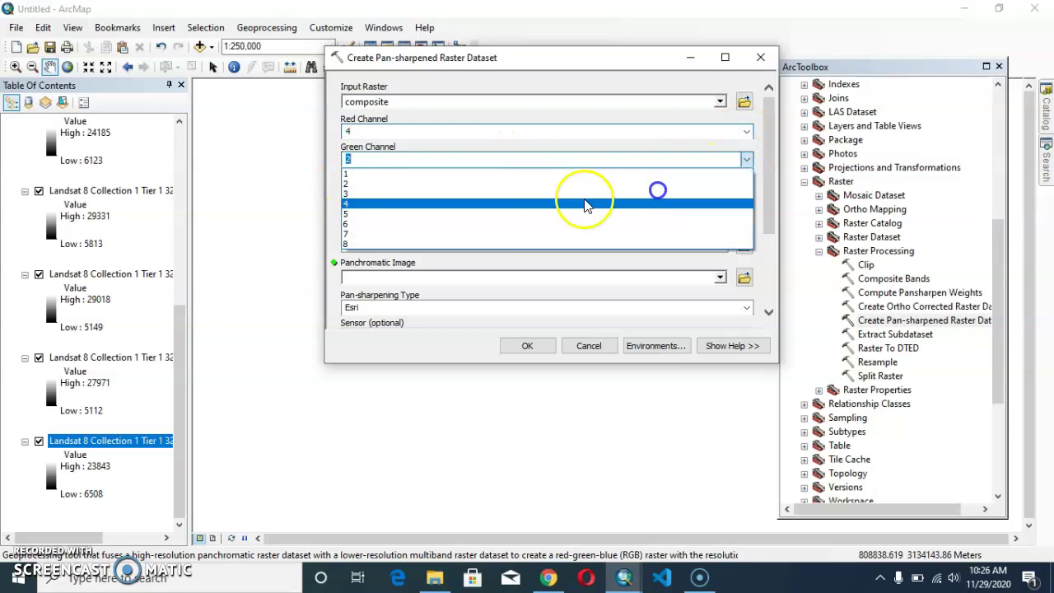
left_click(345, 195)
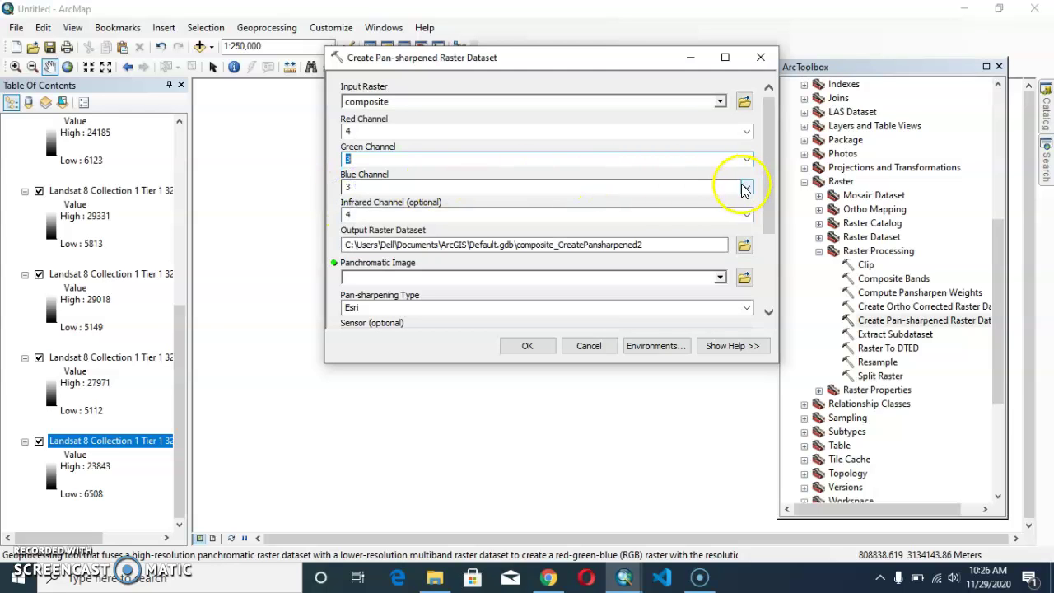
left_click(744, 188)
left_click(348, 208)
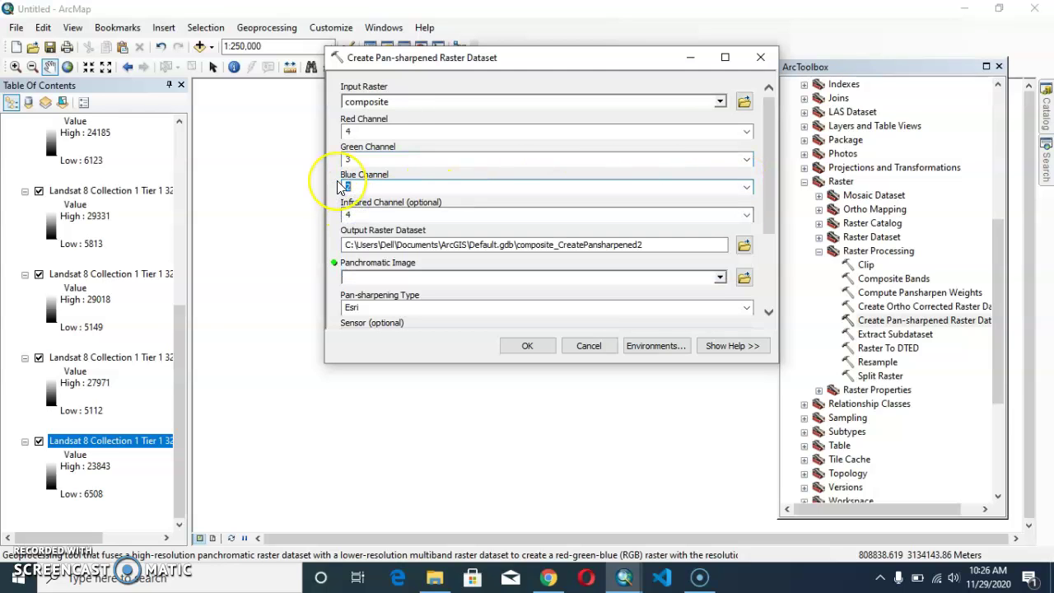
scroll(338, 187, "down", 1)
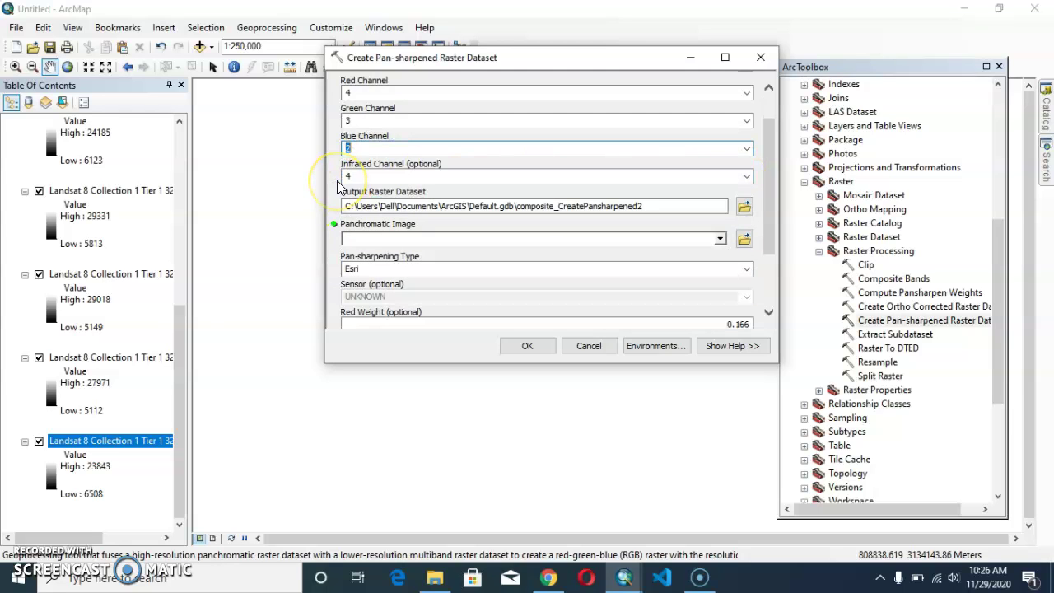
- Set output 'pan', panchromatic image B8, infrared channel 4 and Esri pan-sharpening type
left_click(743, 205)
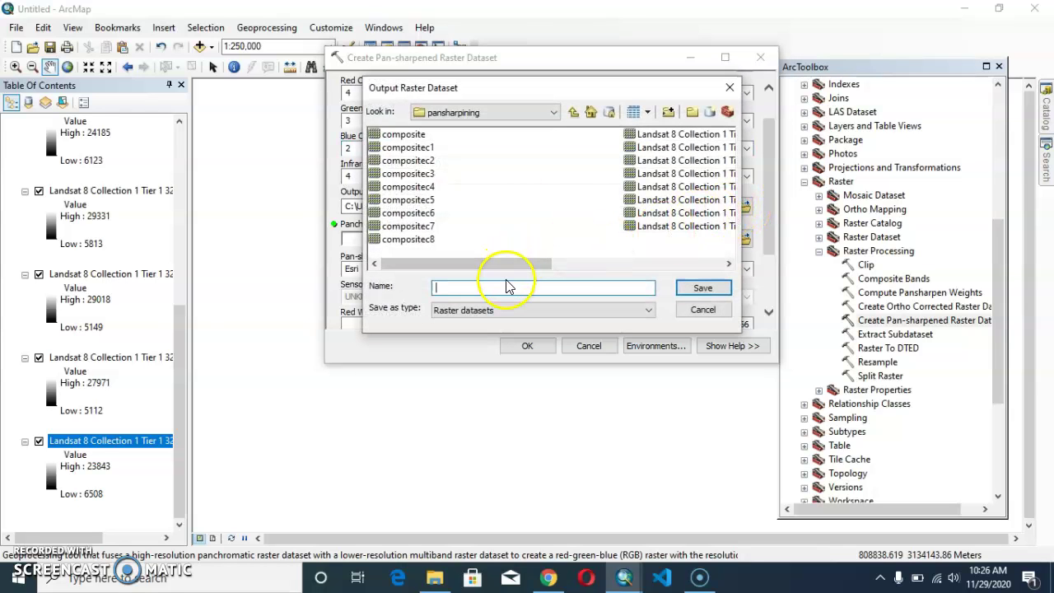
type("pan")
key("Return")
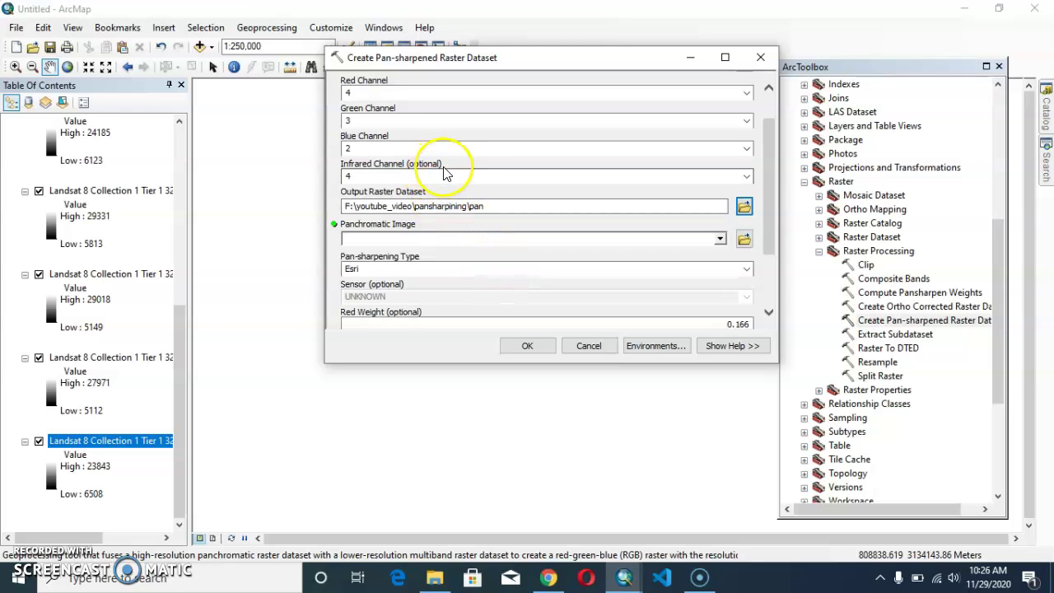
left_click(721, 239)
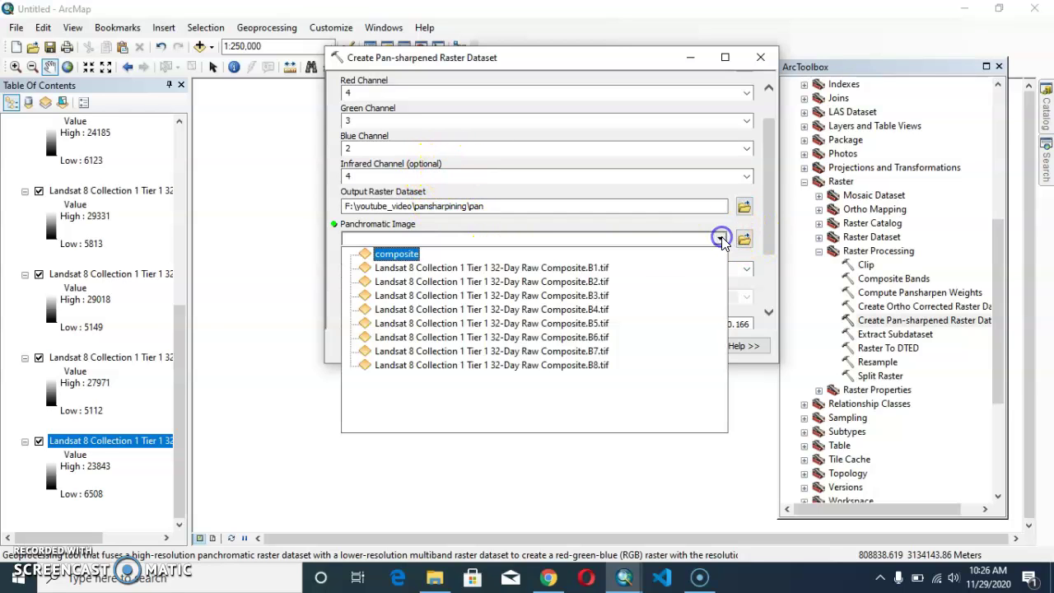
left_click(518, 366)
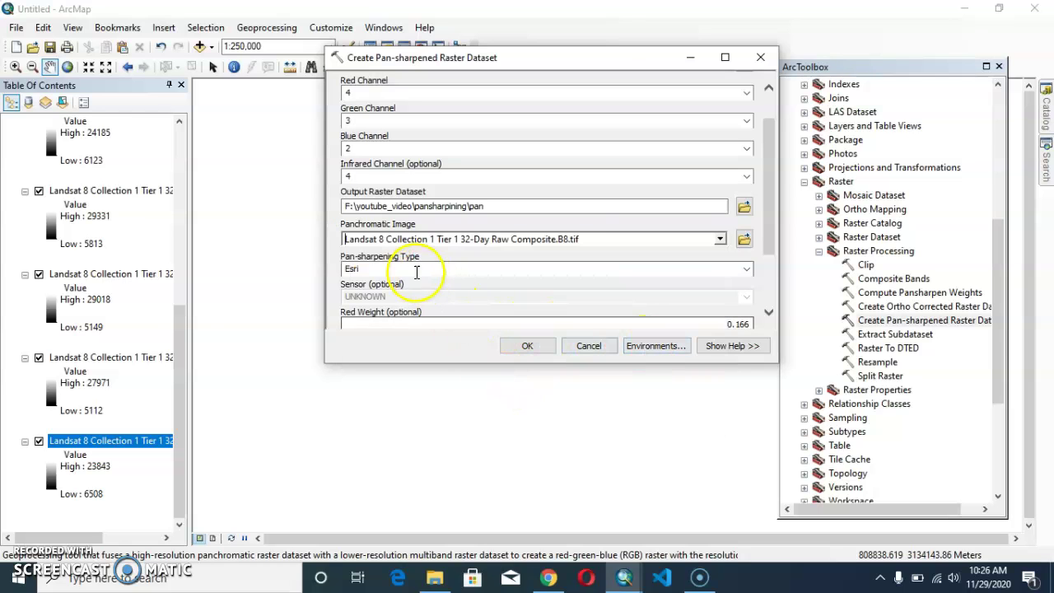
left_click(746, 269)
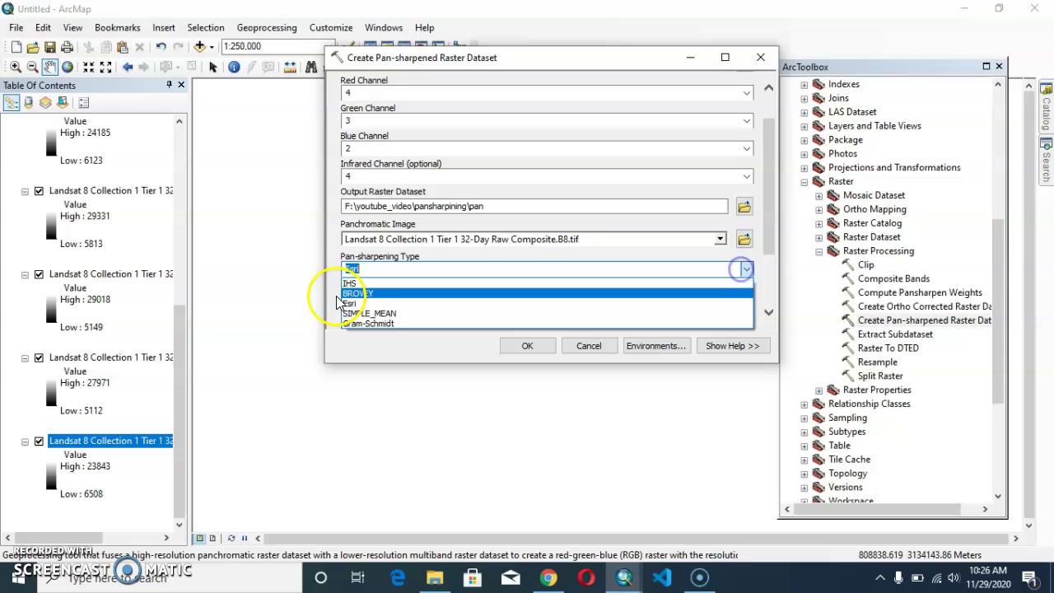
left_click(357, 304)
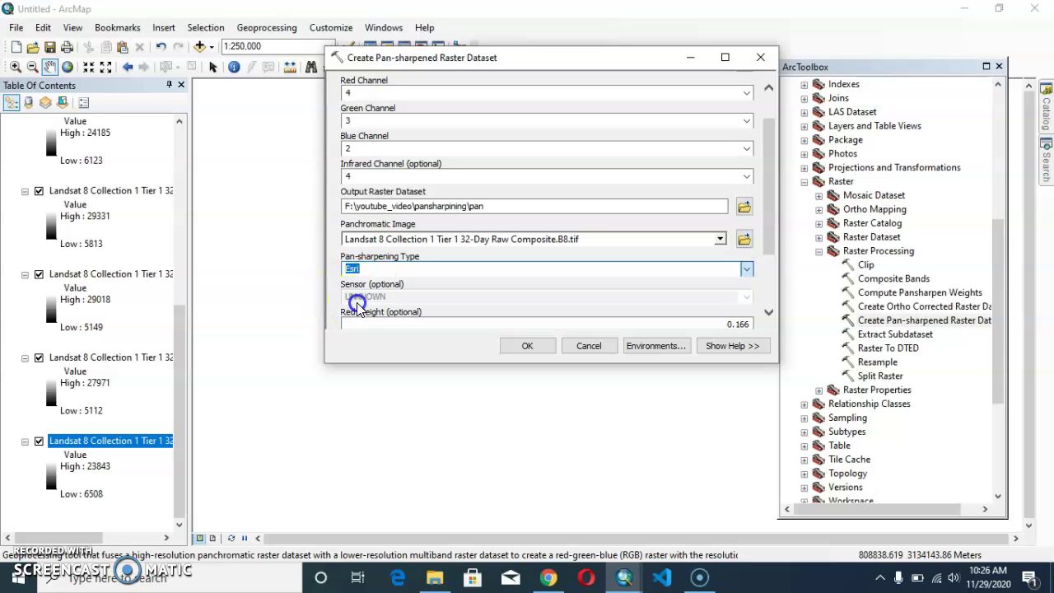
left_click(336, 275)
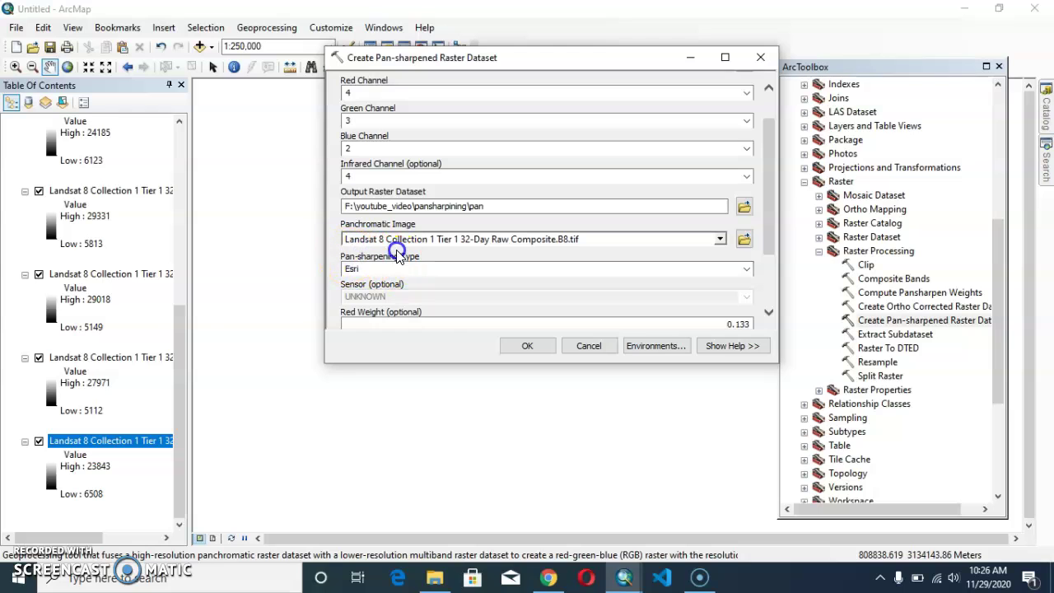
- Set processing extent to Same as layer B1.tif and run the pan-sharpening
left_click(647, 346)
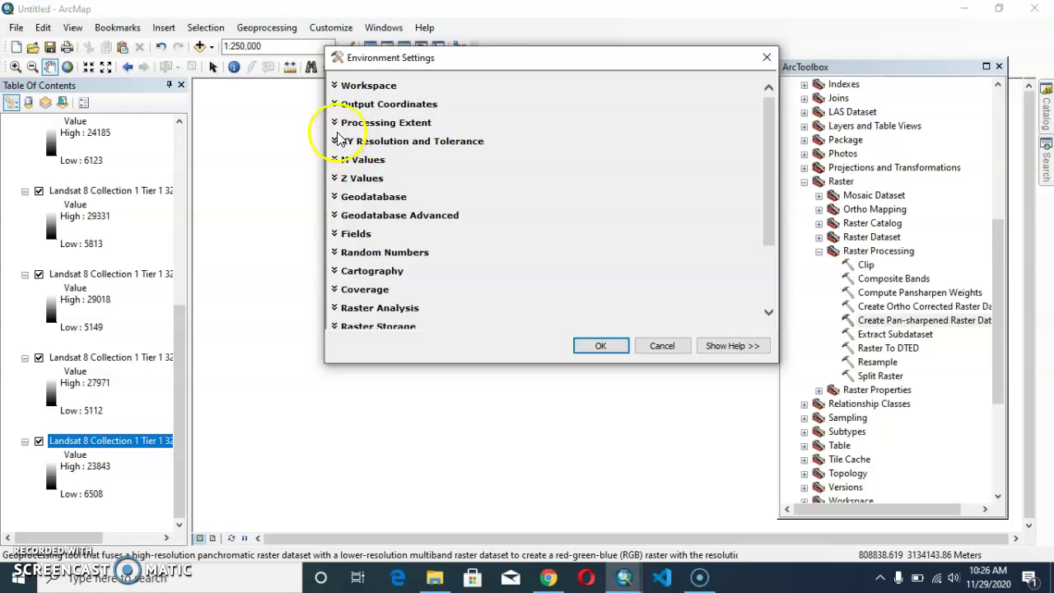
left_click(336, 124)
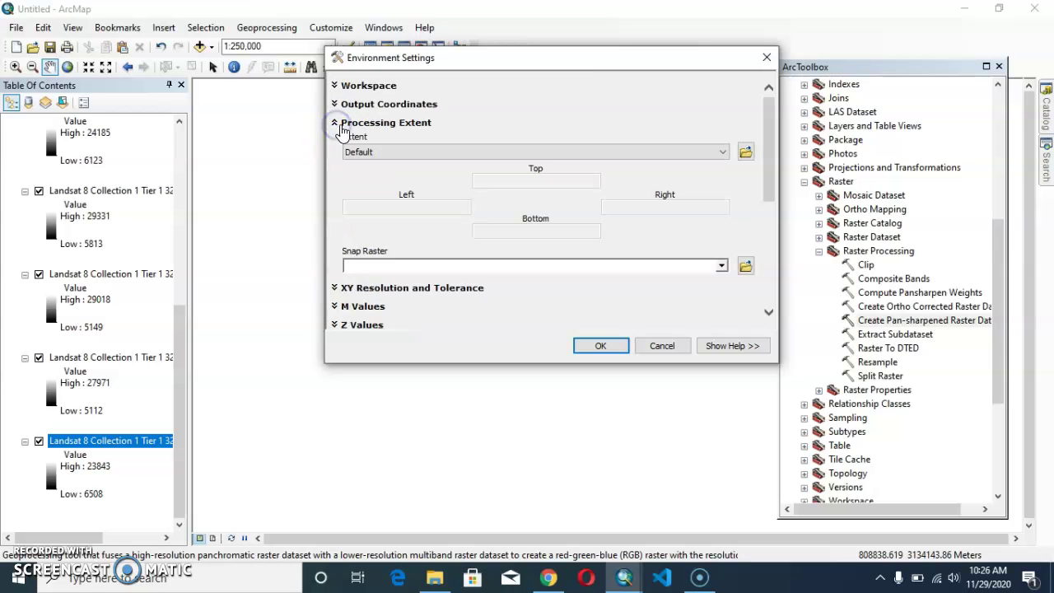
left_click(458, 155)
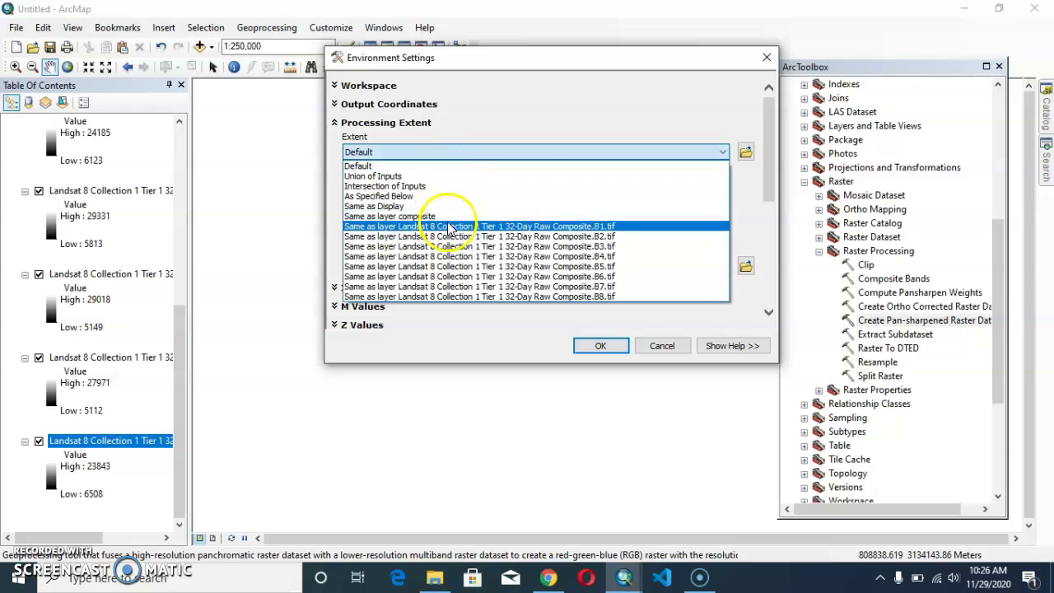
left_click(448, 228)
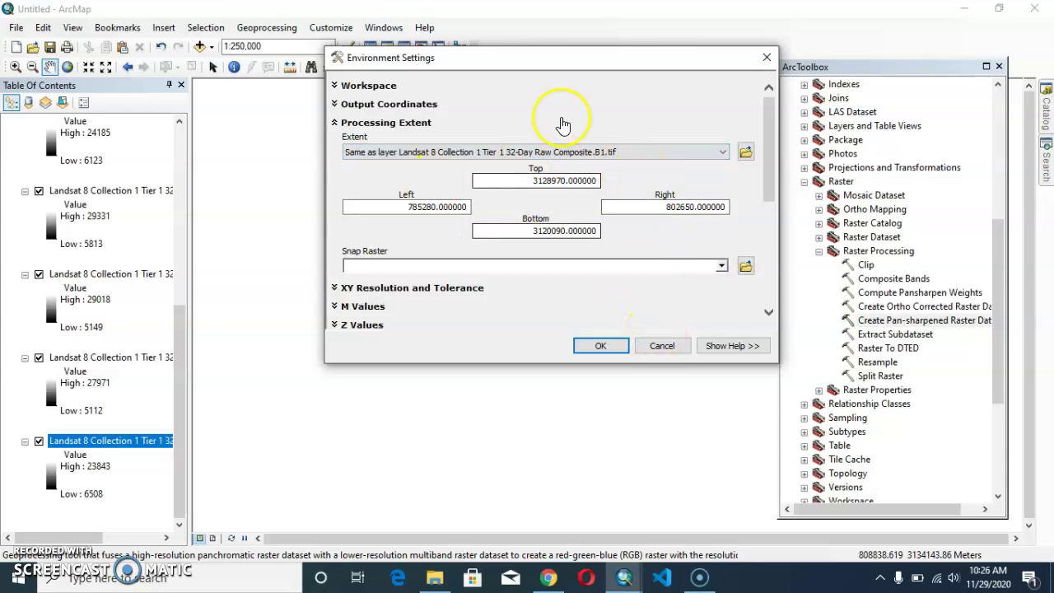
left_click(602, 345)
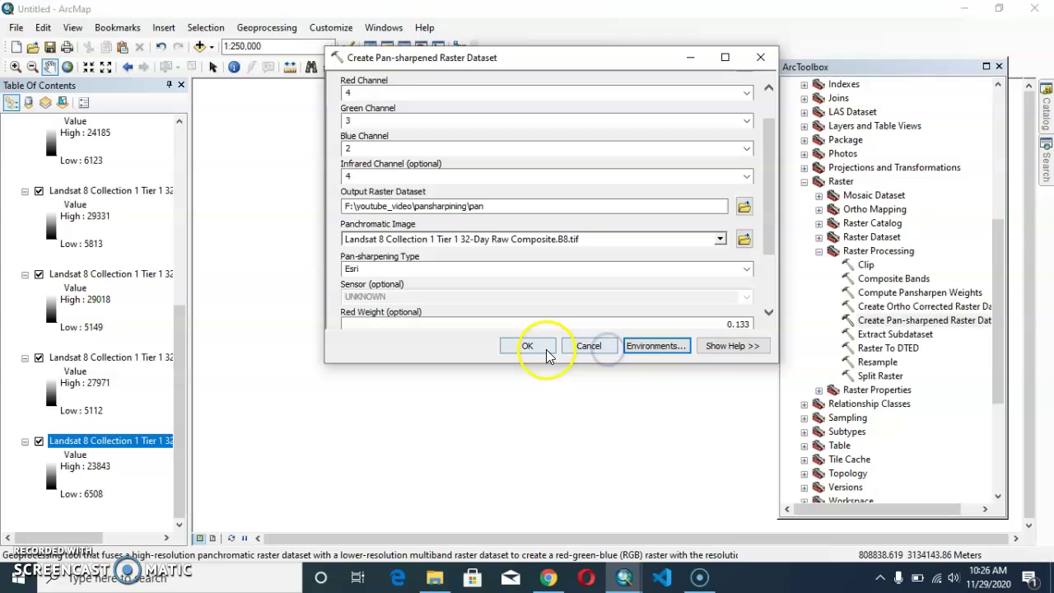
left_click(529, 347)
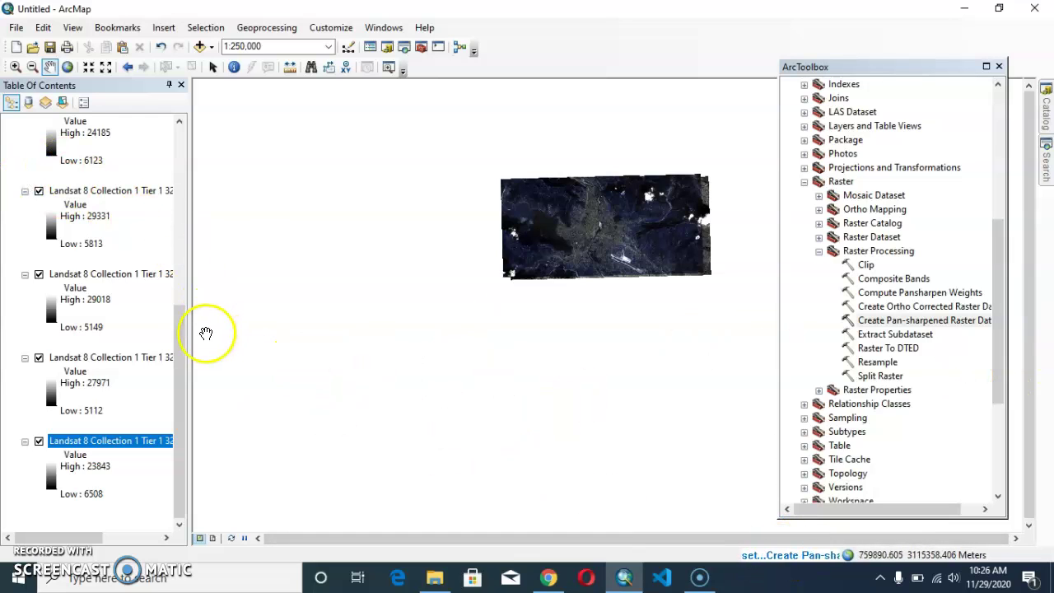
- Zoom into the pan-sharpened result and switch off the pan layer to show composite
left_click_drag(179, 320, 181, 129)
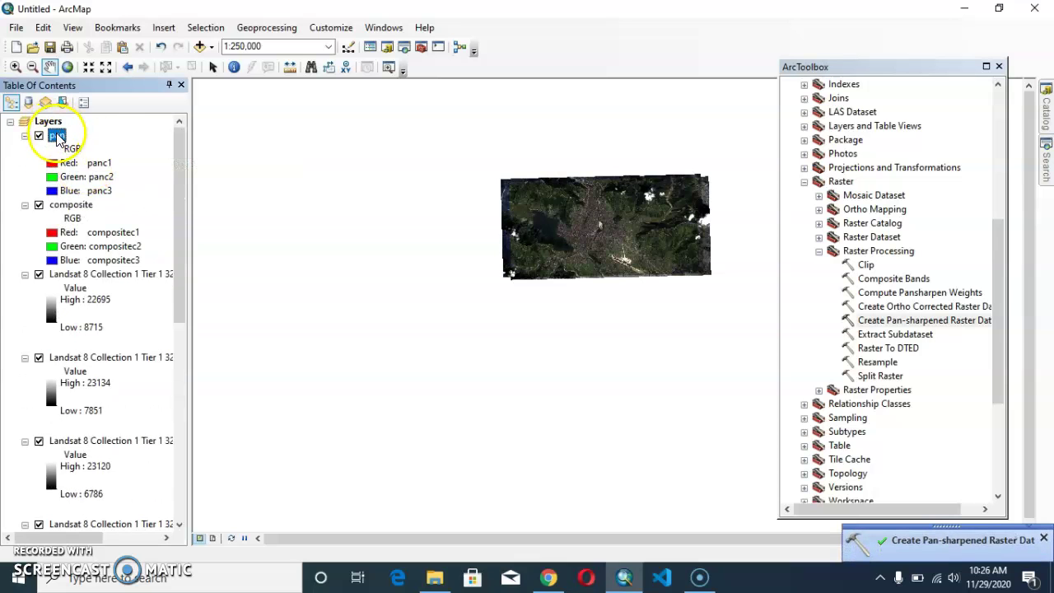
scroll(592, 217, "up", 2)
scroll(597, 239, "up", 2)
scroll(576, 240, "up", 2)
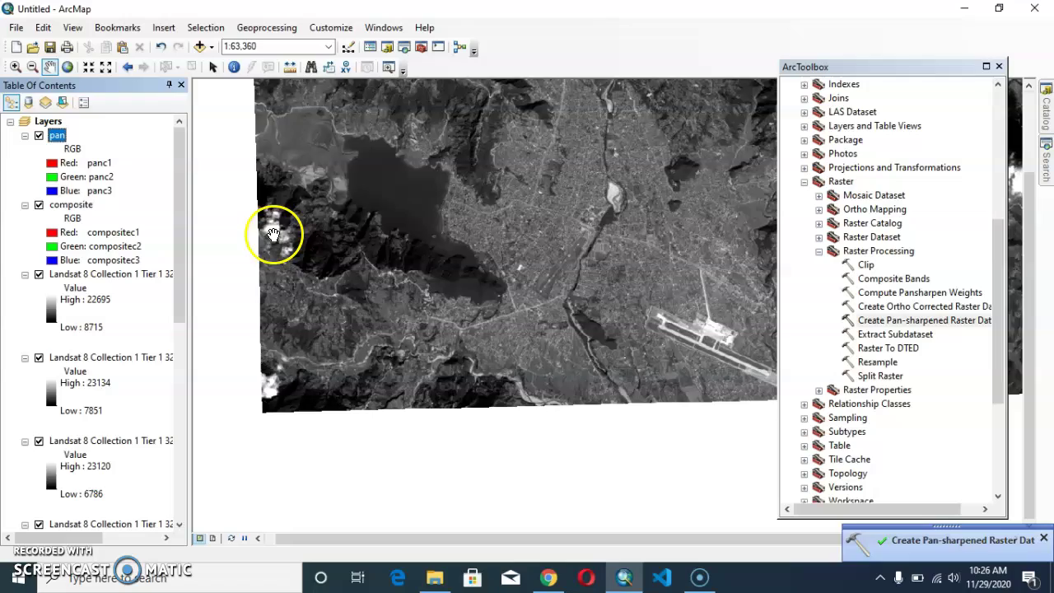
left_click(38, 136)
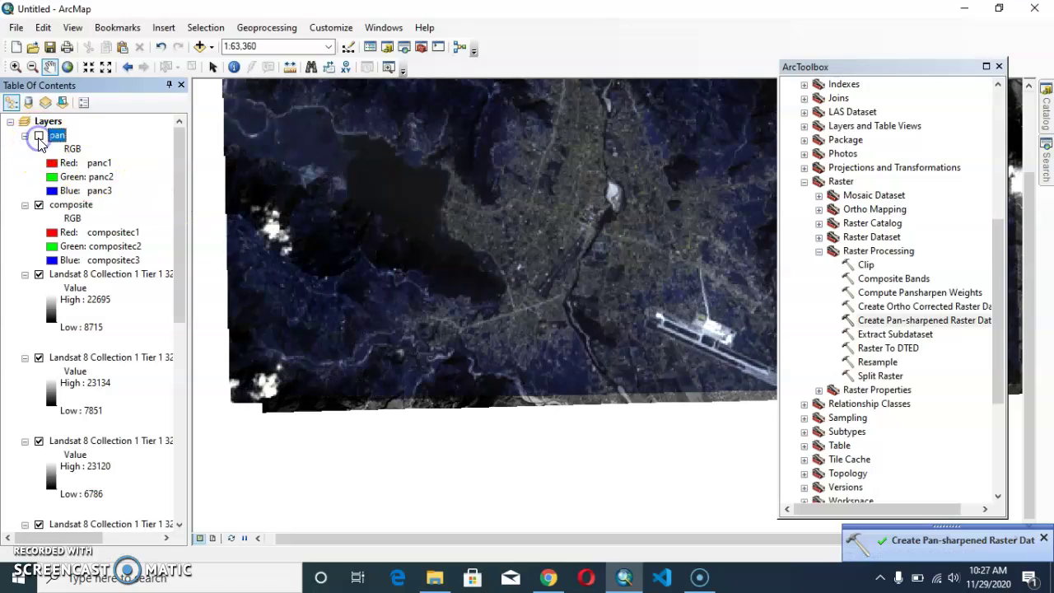
scroll(500, 233, "up", 1)
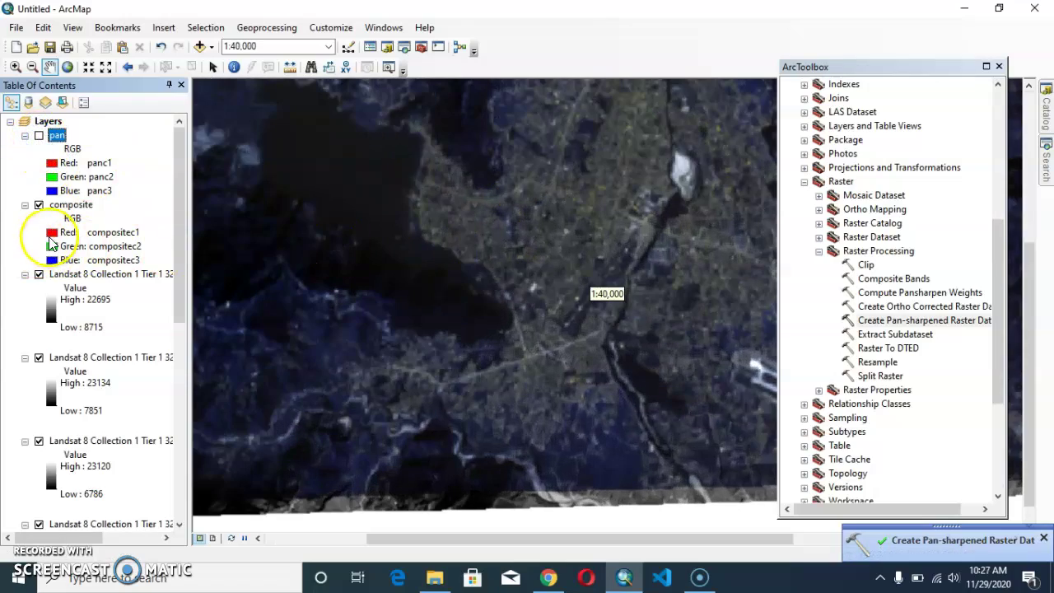
- Map composite's red, green, blue channels to bands compositec4, compositec3, compositec2
left_click(51, 234)
left_click(66, 317)
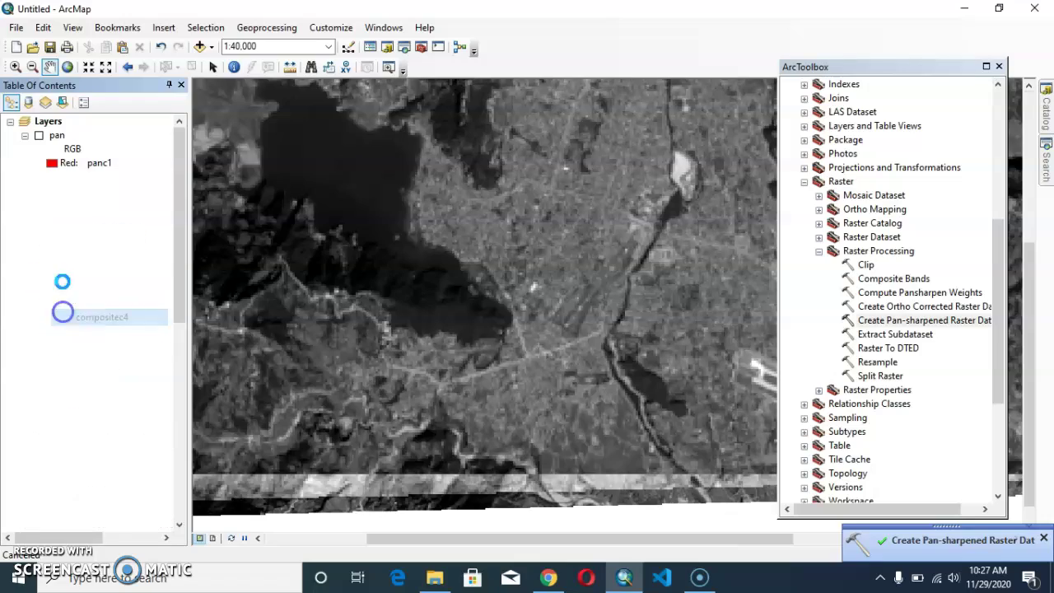
left_click(51, 245)
left_click(62, 311)
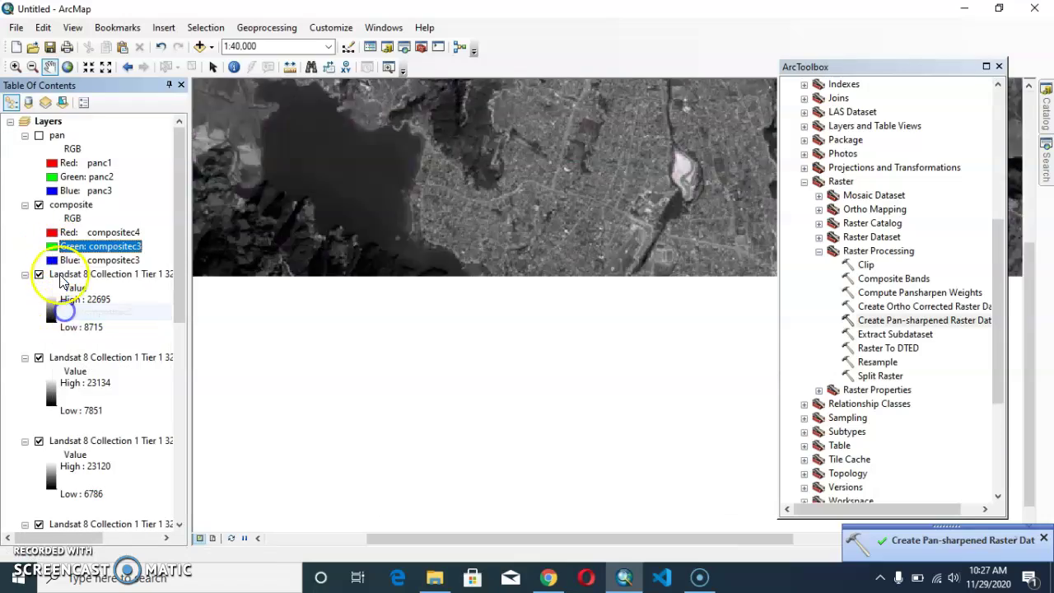
left_click(52, 260)
left_click(56, 316)
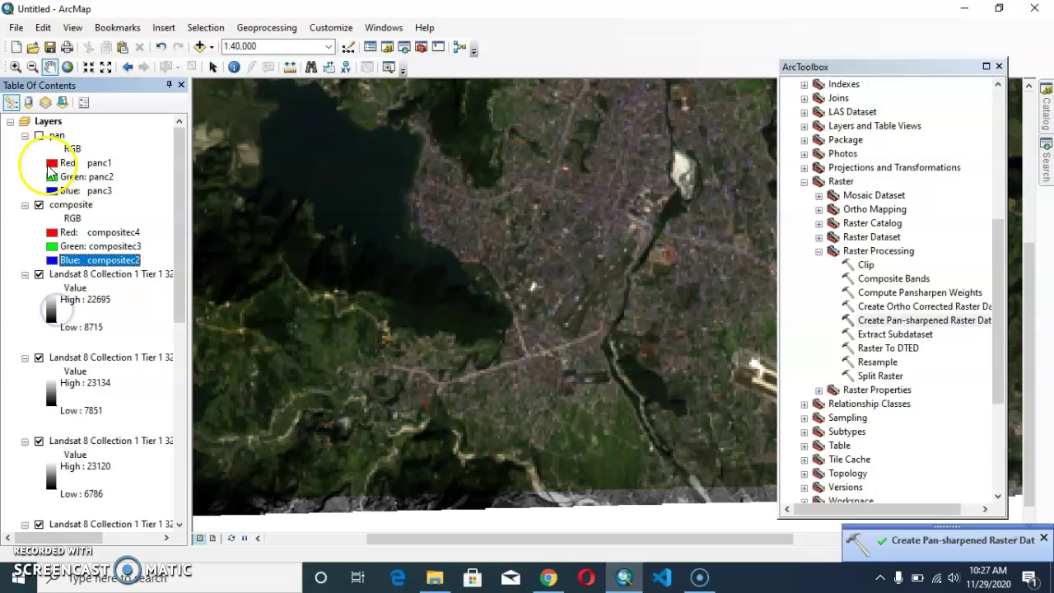
- Map pan's red, green, blue channels to panc4, panc3, panc2
left_click(51, 162)
left_click(60, 245)
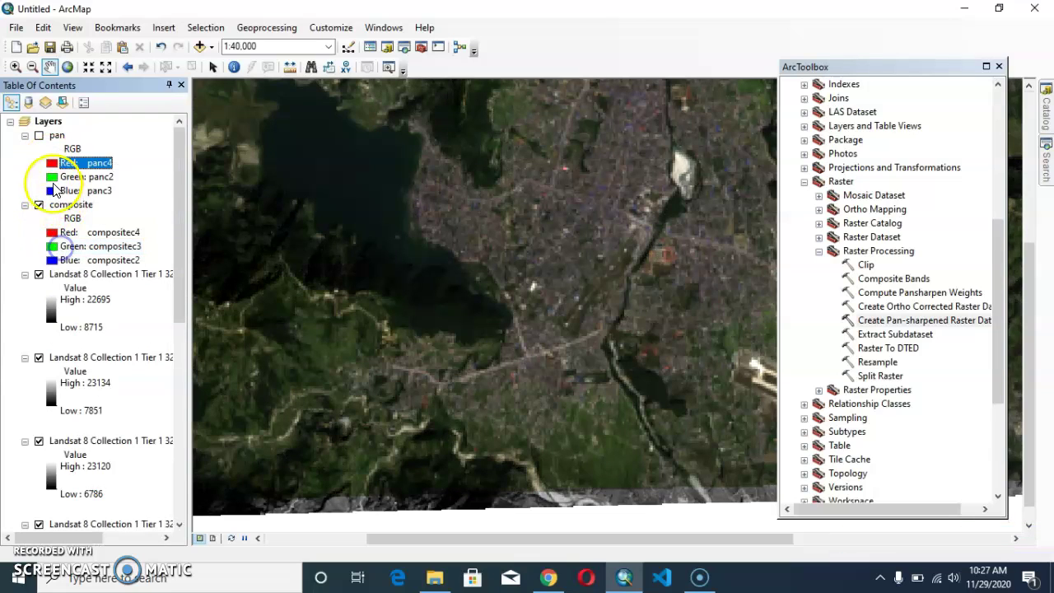
left_click(52, 177)
left_click(59, 244)
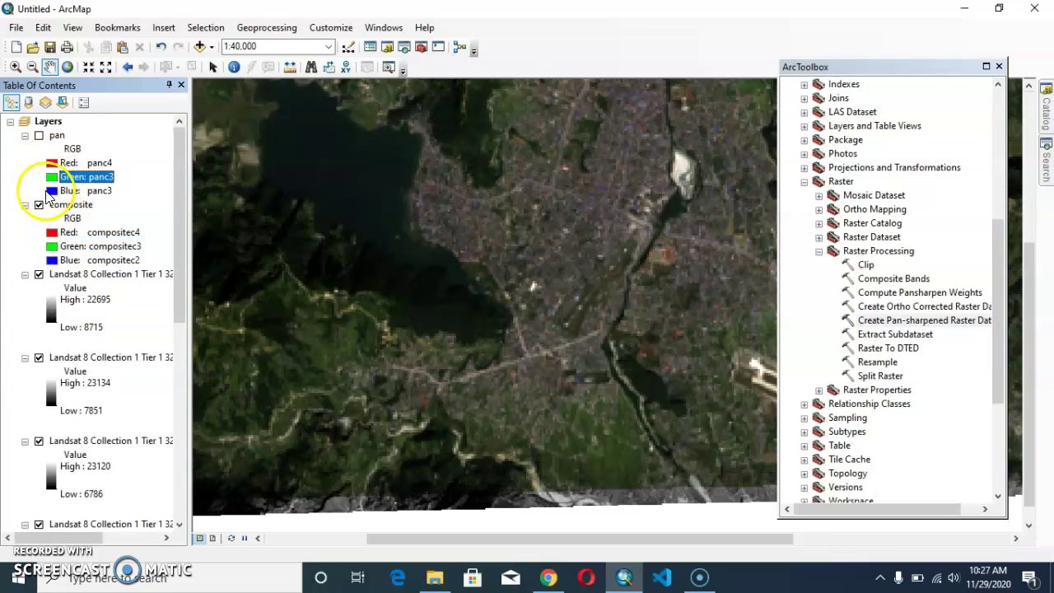
left_click(51, 190)
left_click(59, 243)
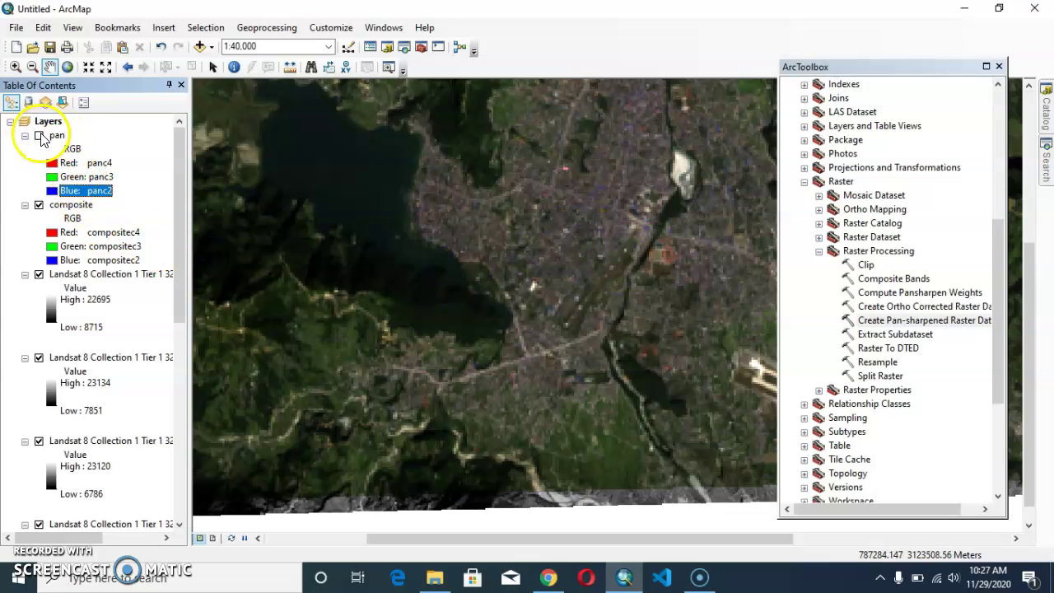
- Toggle the pan layer on and off to compare it with the natural-colour composite around the airport and lake, leaving pan visible
left_click(39, 136)
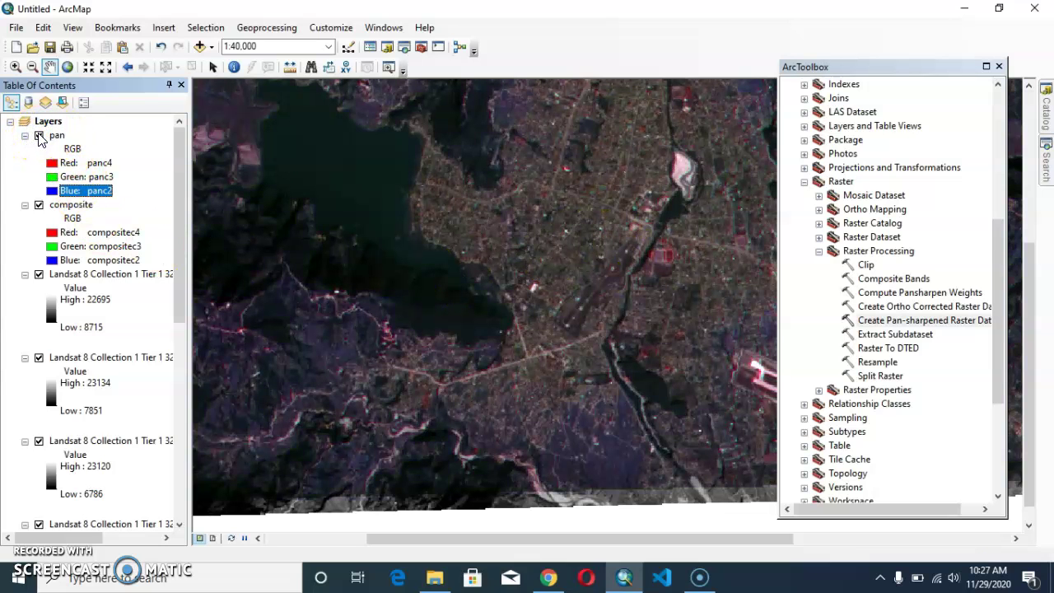
left_click(38, 135)
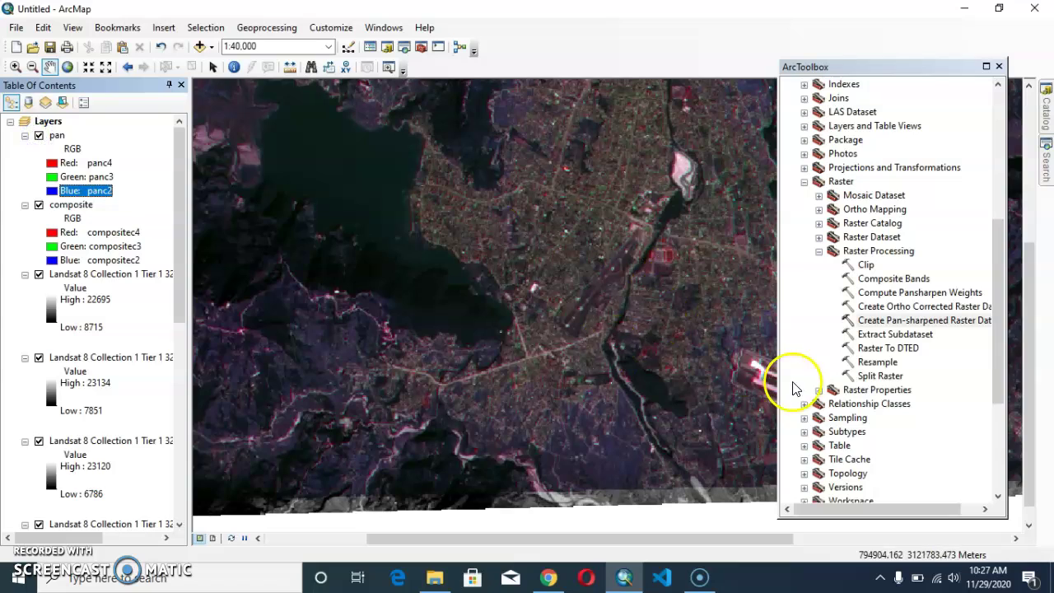
left_click_drag(690, 356, 418, 283)
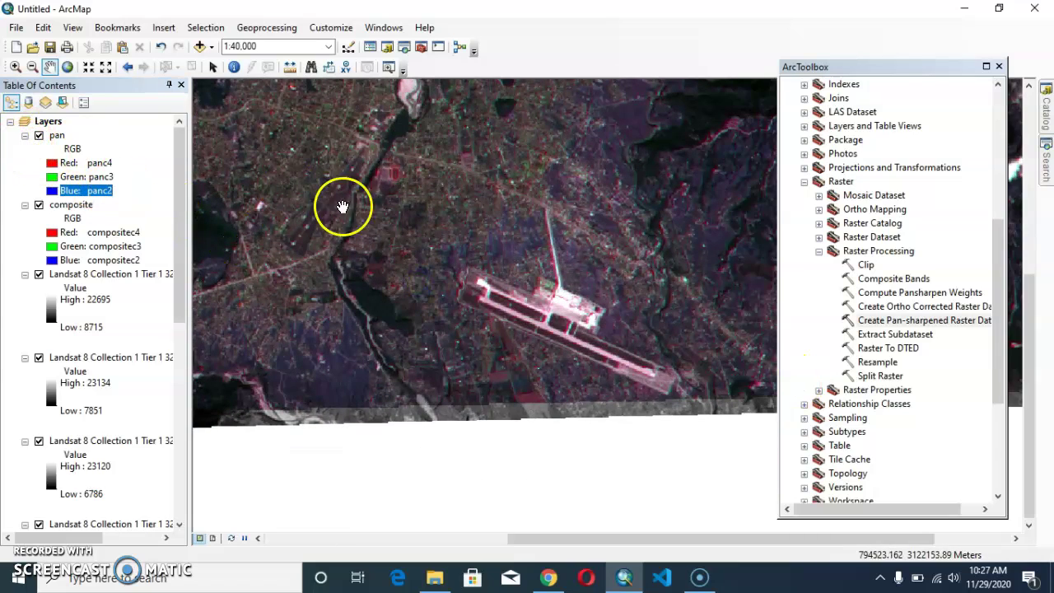
left_click(38, 136)
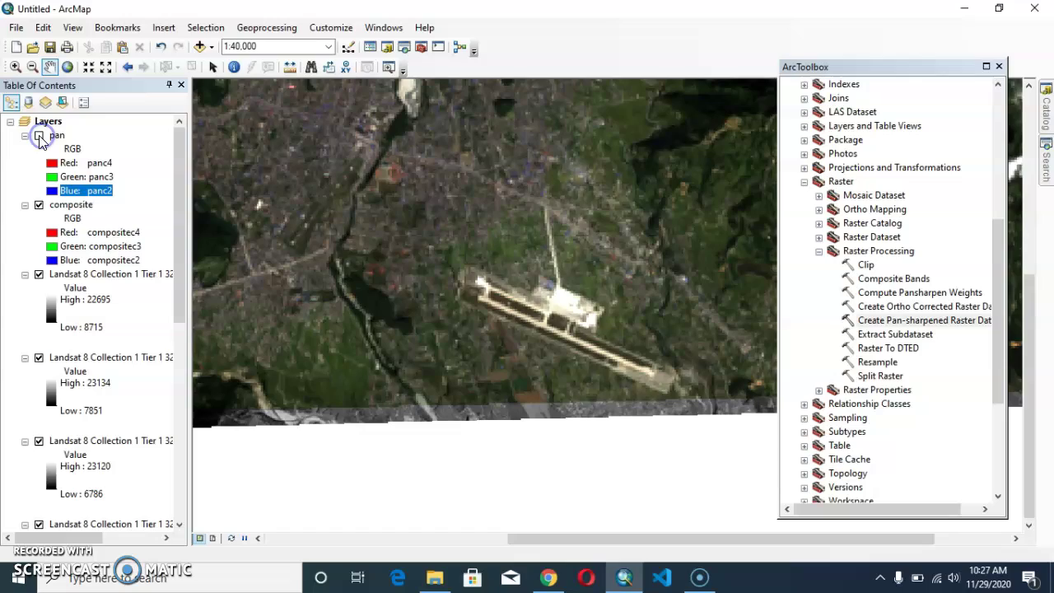
left_click(39, 136)
mouse_move(322, 219)
left_mouse_down()
mouse_move(435, 272)
mouse_move(549, 285)
left_mouse_up()
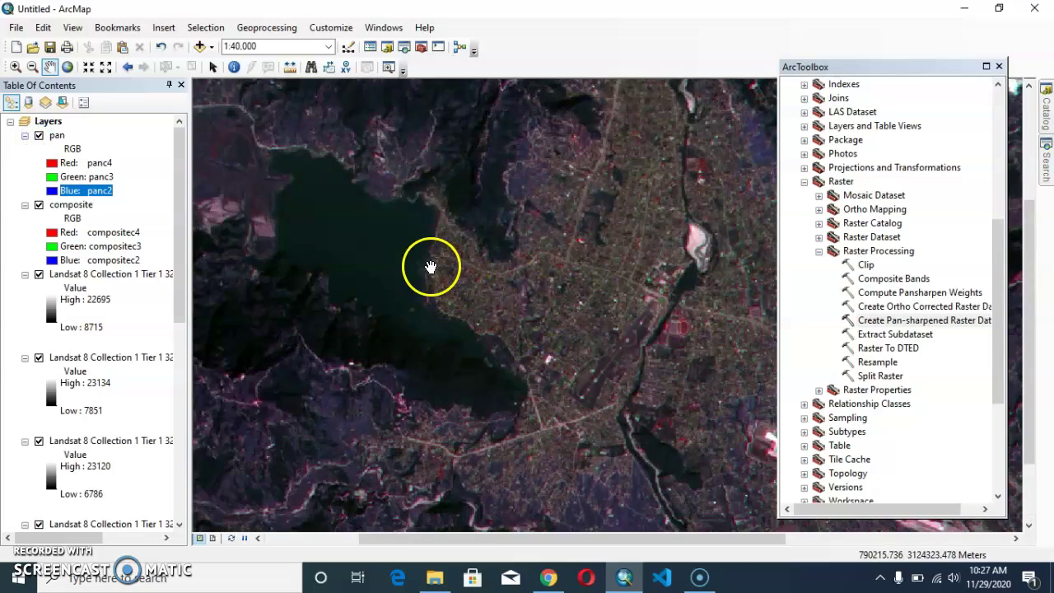
right_click(53, 140)
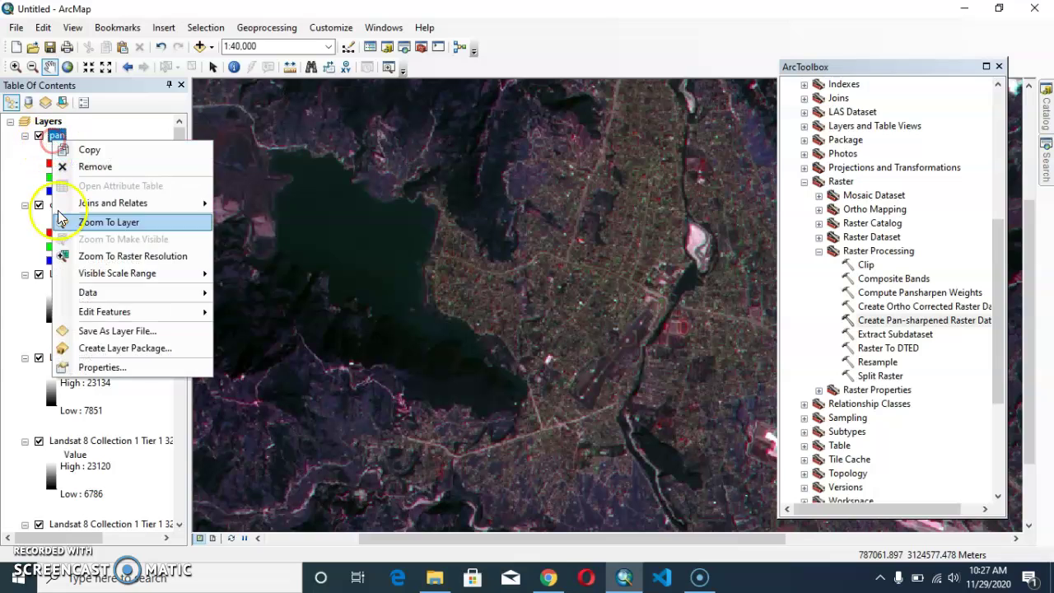
left_click(100, 366)
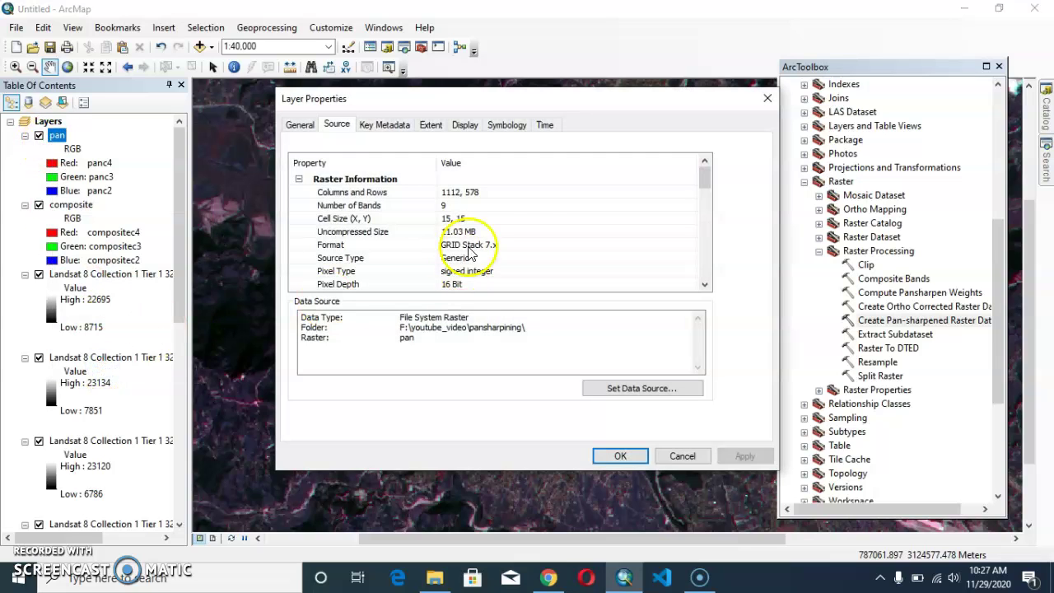
left_click(476, 219)
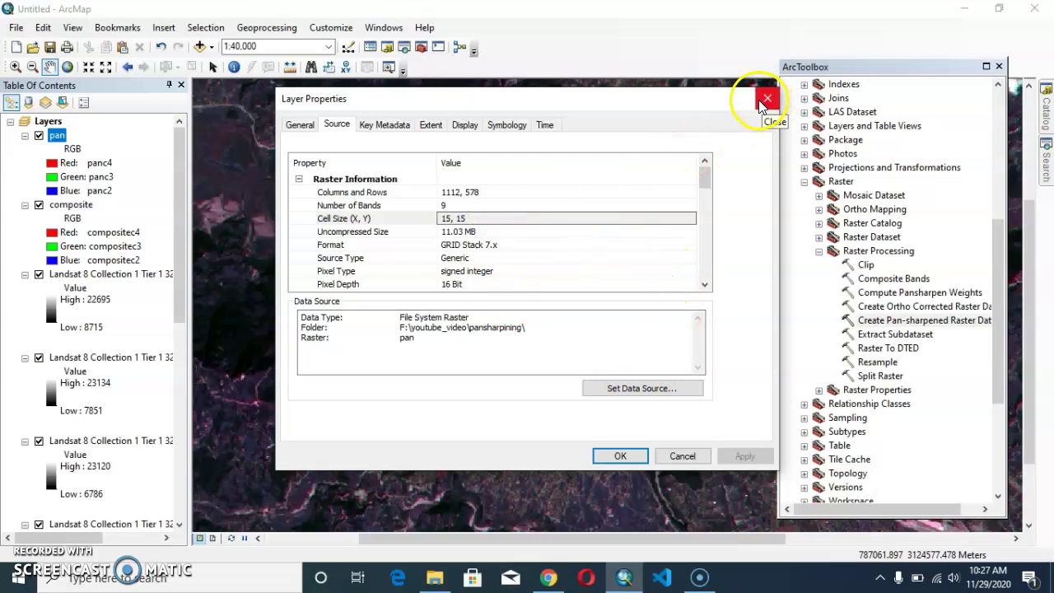
left_click(765, 100)
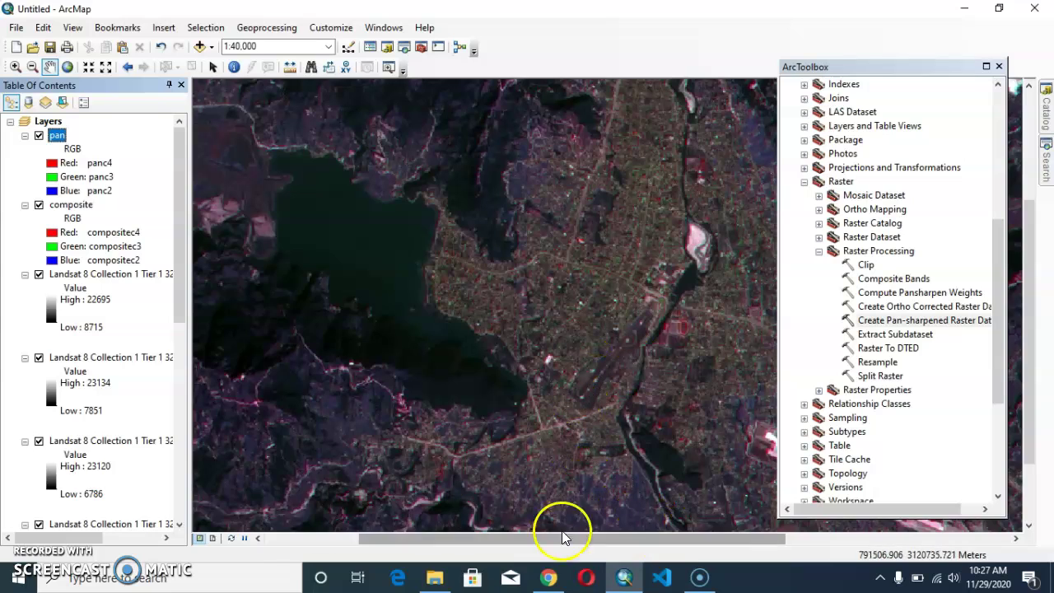